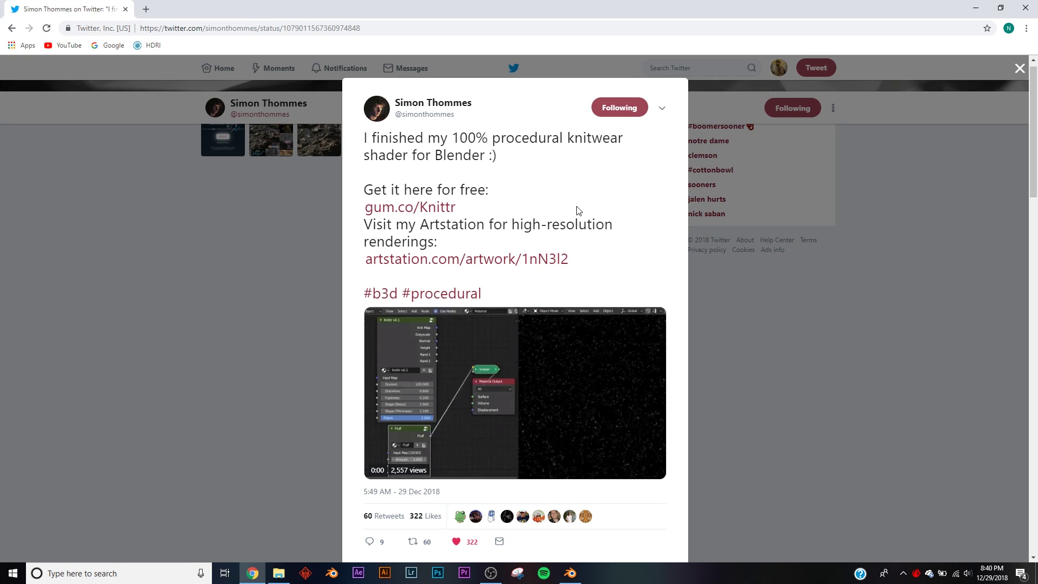
Step: View the Knittr shader's Gumroad page linked in the tweet, and return to the artist's Twitter profile
left_click(442, 210)
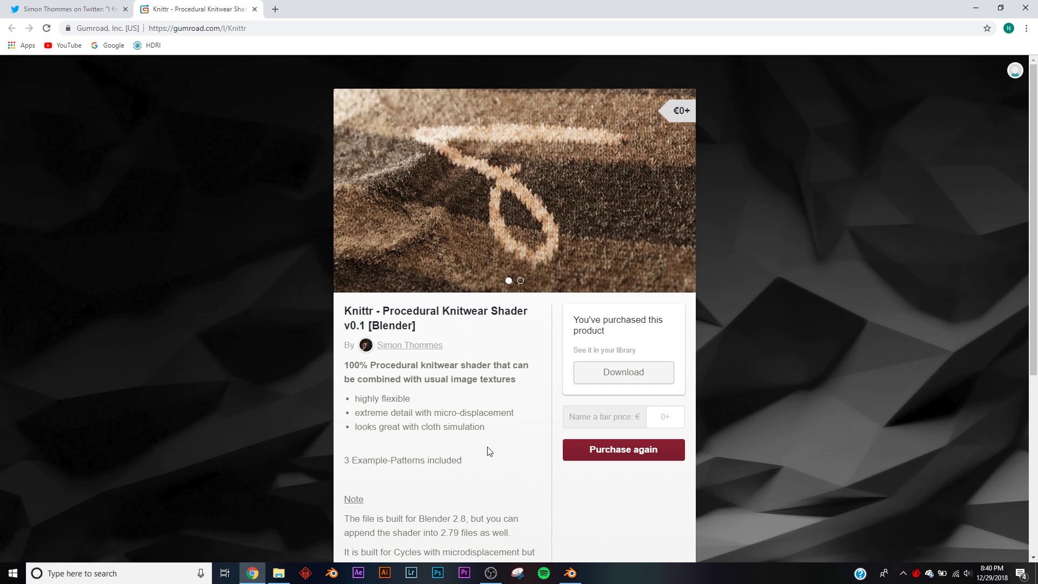
left_click(69, 9)
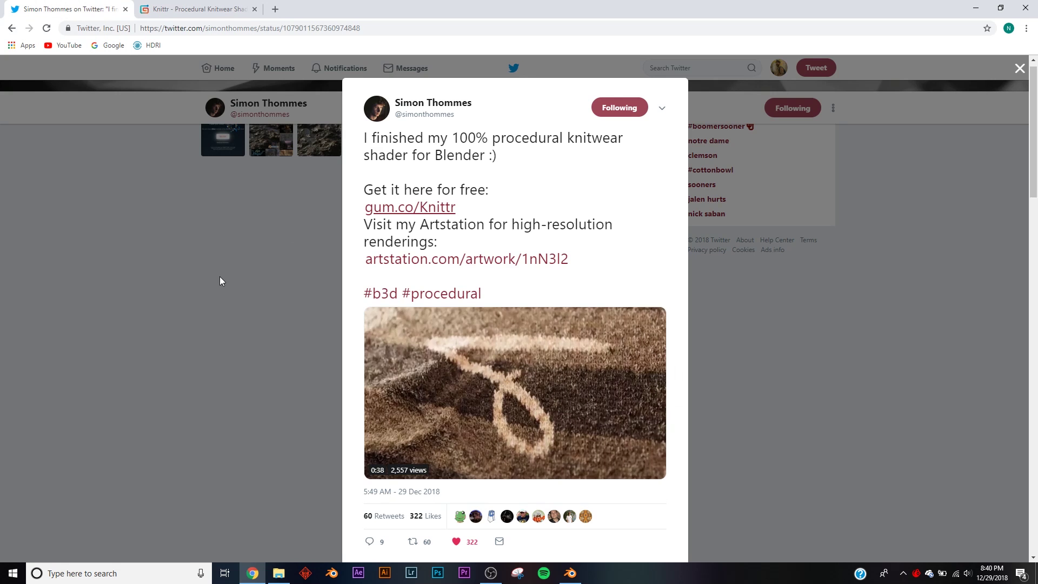
left_click(224, 276)
Step: Open the artist's portfolio website from the Twitter profile and browse its Free Stuff page
scroll(233, 278, "up", 7)
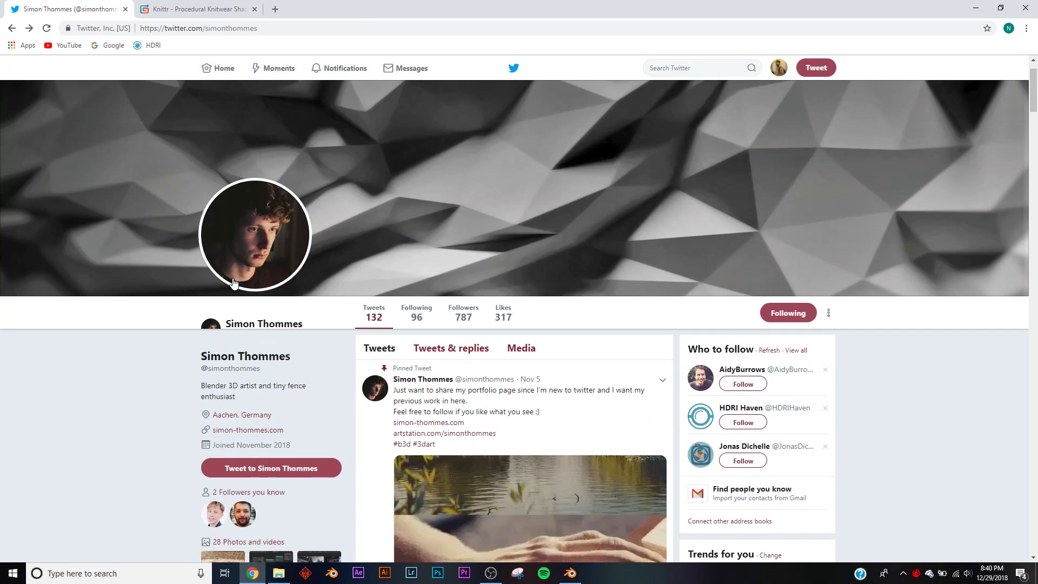
left_click(251, 431)
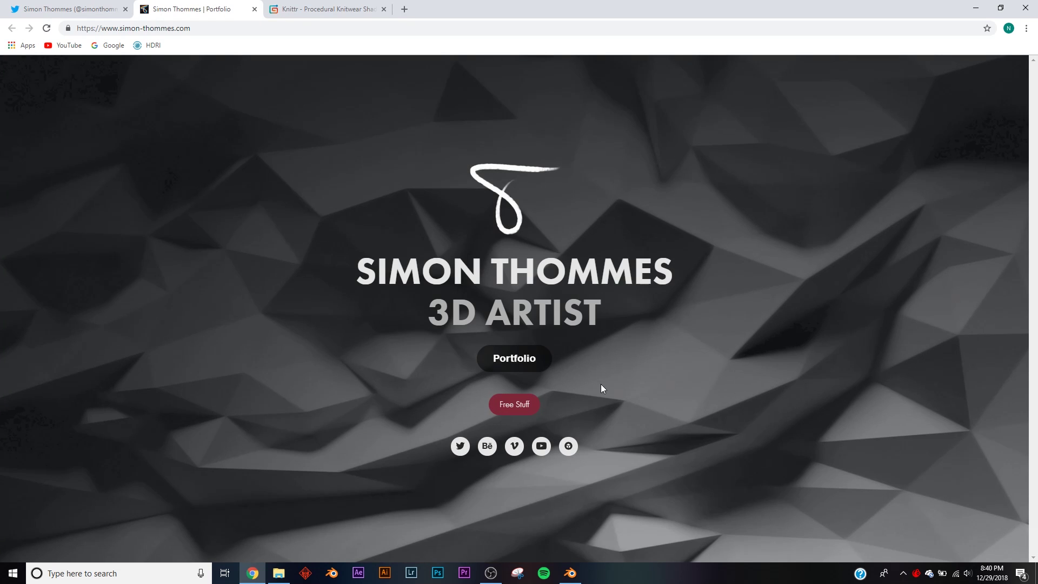
left_click(522, 414)
scroll(454, 336, "down", 10)
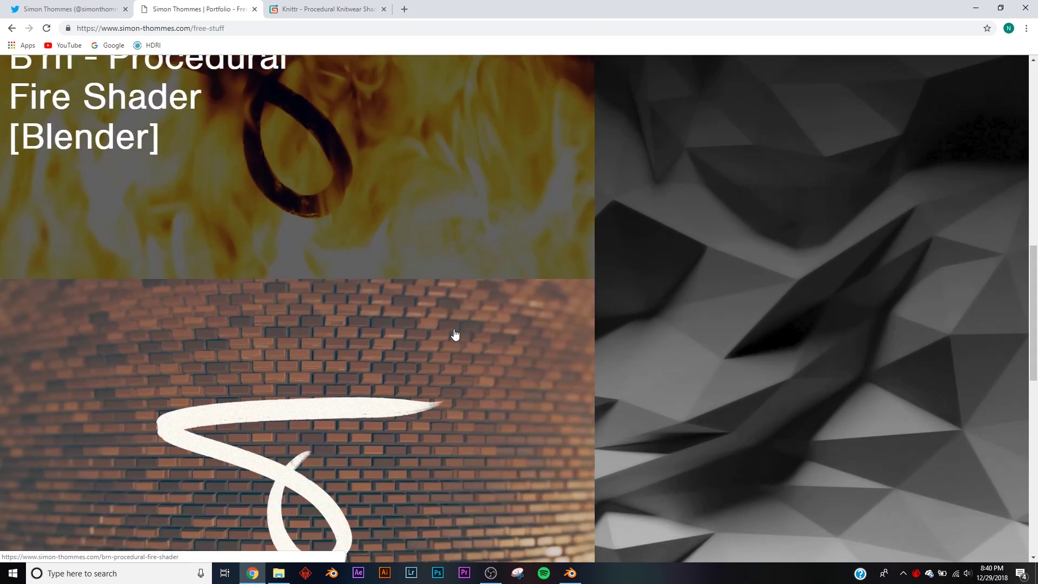
scroll(568, 387, "down", 5)
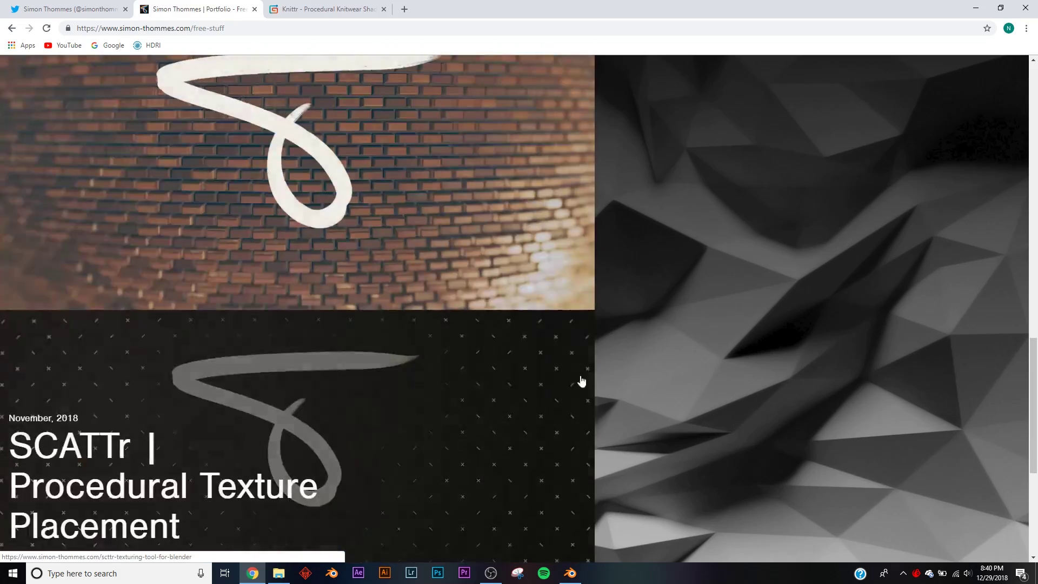
scroll(642, 391, "up", 10)
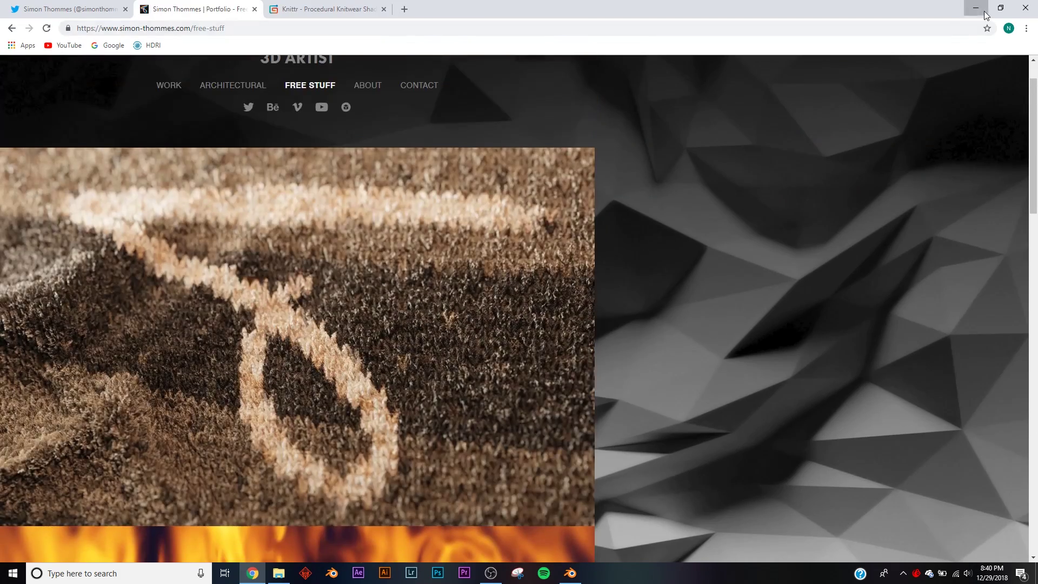
Step: Switch to Blender and open Knittr v0.1.blend on the Desktop as the source for appending
left_click(976, 8)
middle_click_drag(572, 147, 557, 226)
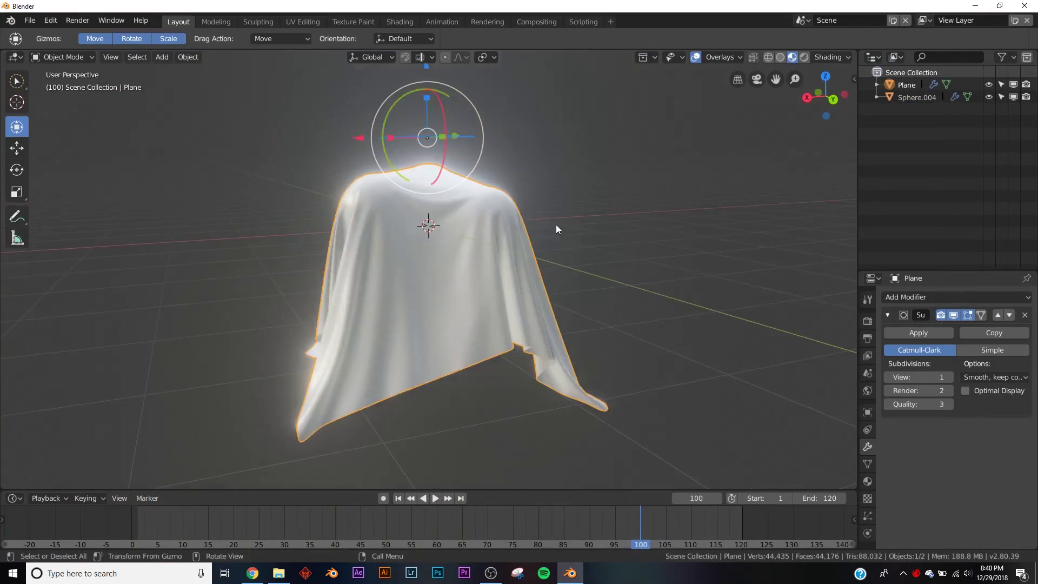
left_click(30, 20)
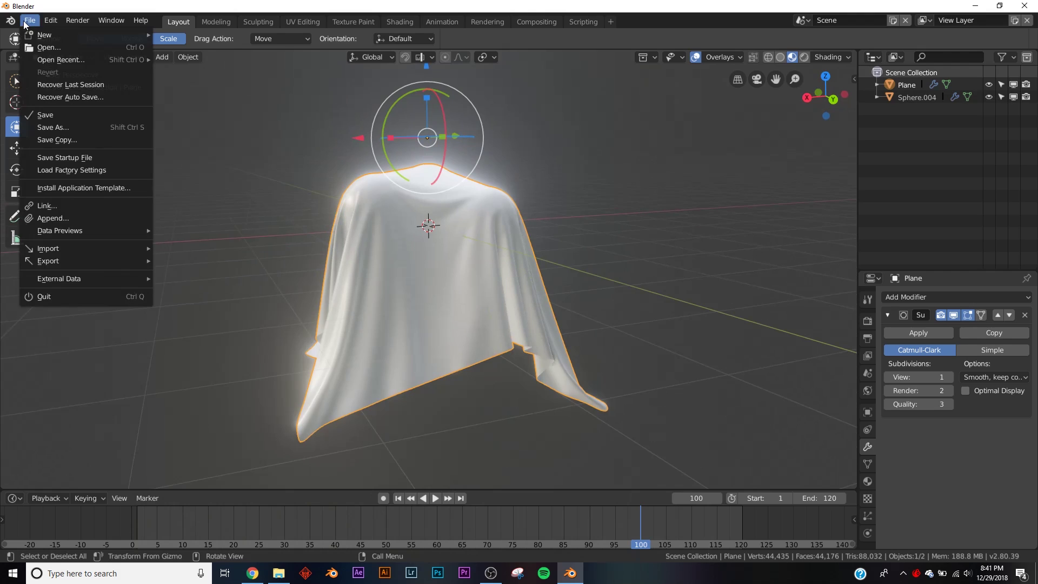
left_click(57, 215)
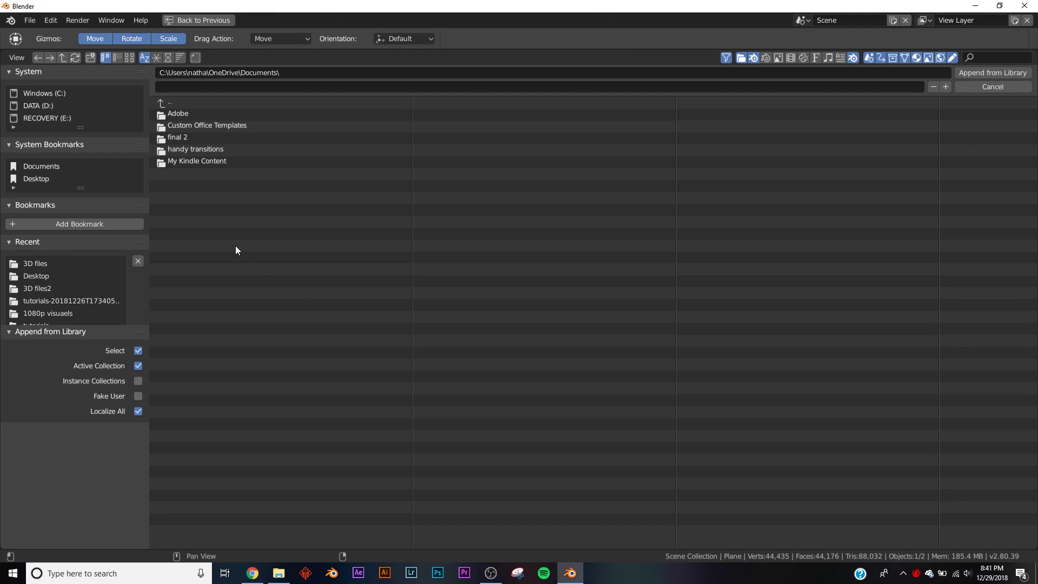
left_click(46, 182)
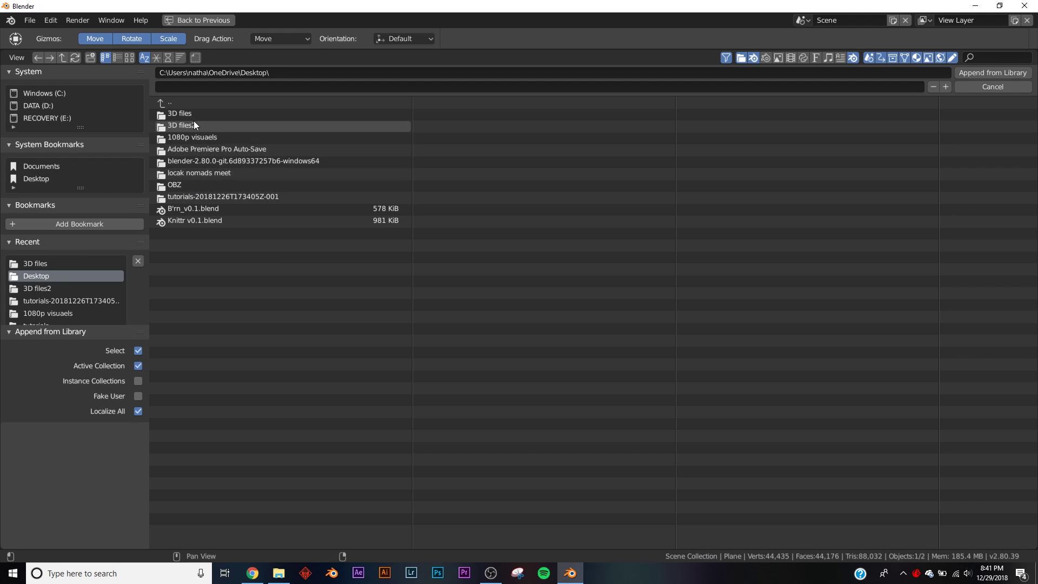
double_click(195, 220)
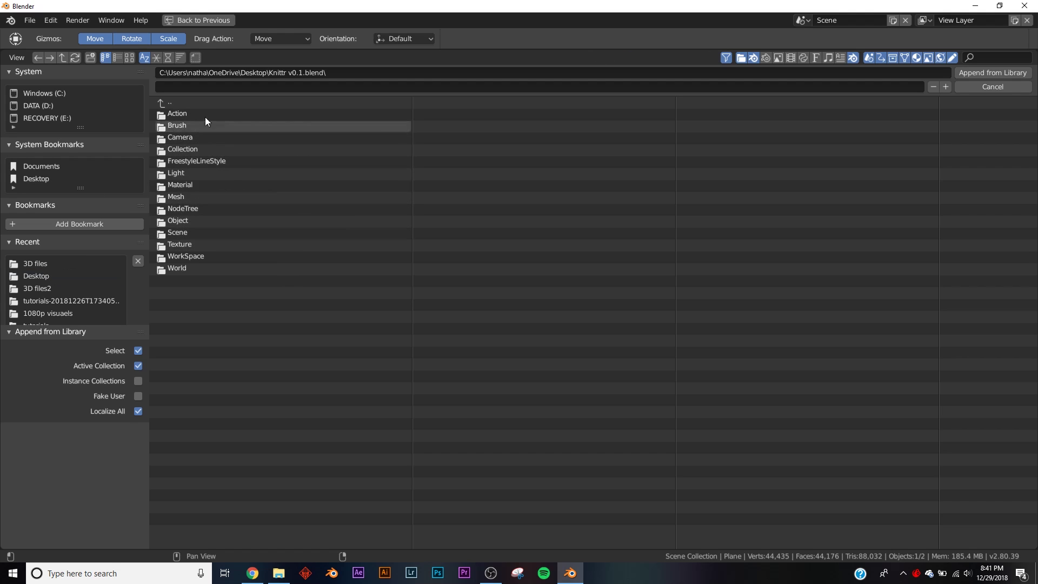
Step: Append the materials Knittr - Example 1, Knittr - Example 2 and Knittr - Example 3 from the library file
double_click(194, 183)
left_click(190, 114)
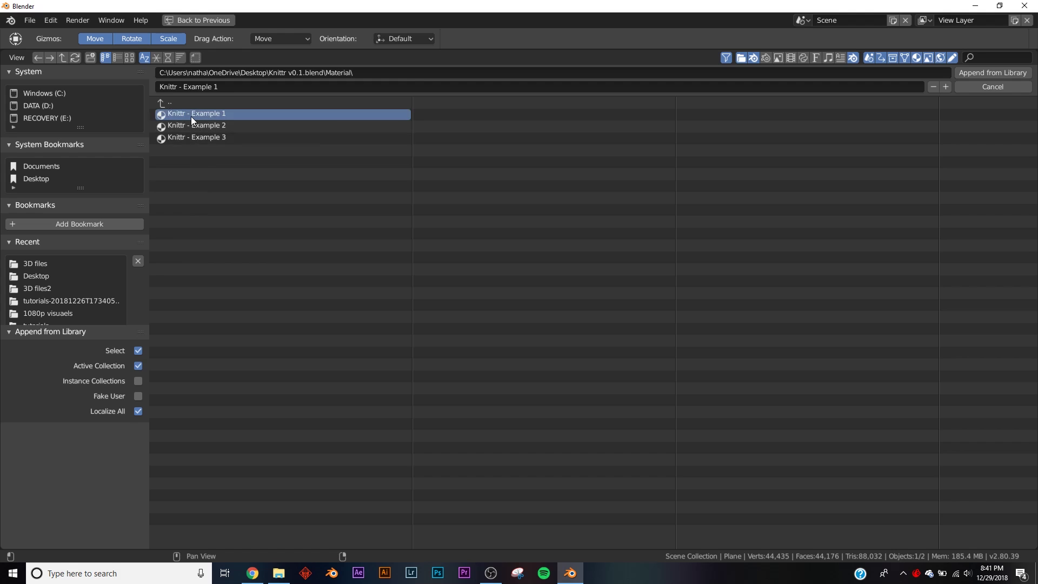
key("a")
key("a")
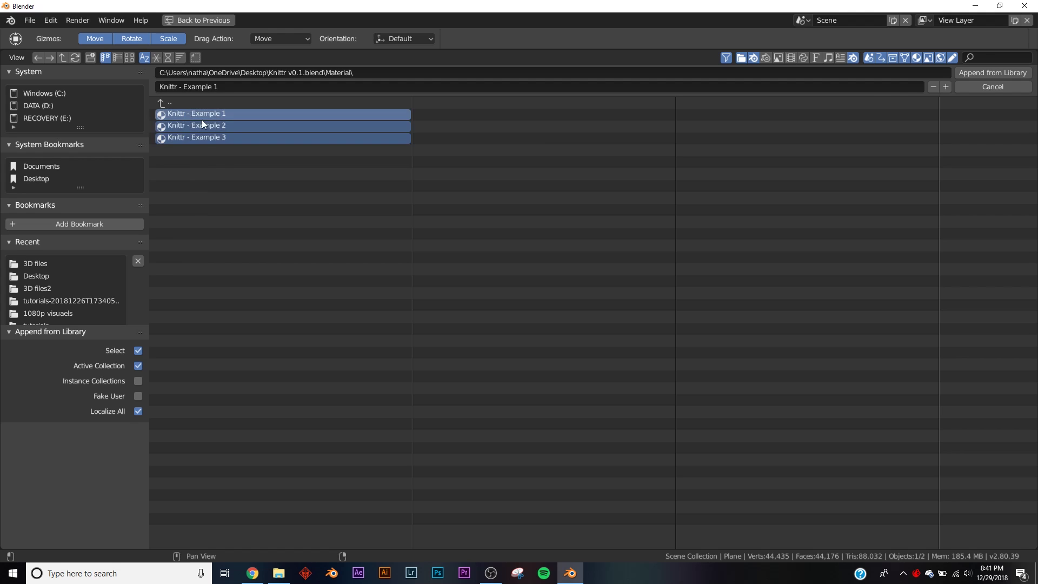
left_click(998, 73)
Step: Assign the Knittr - Example 3 material to the draped cloth plane and inspect it from several sides
left_click(401, 313)
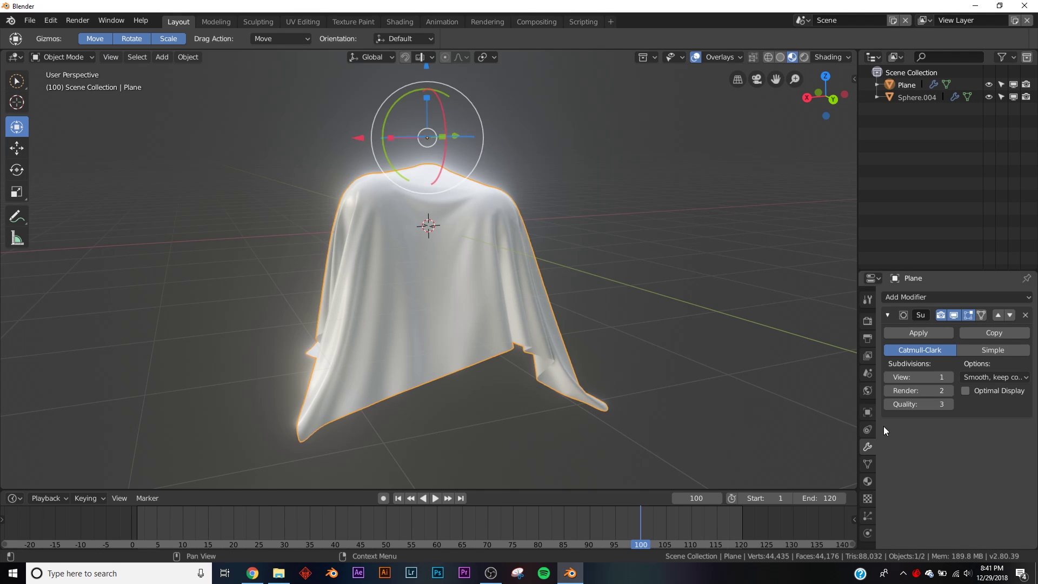
left_click(868, 481)
left_click(888, 349)
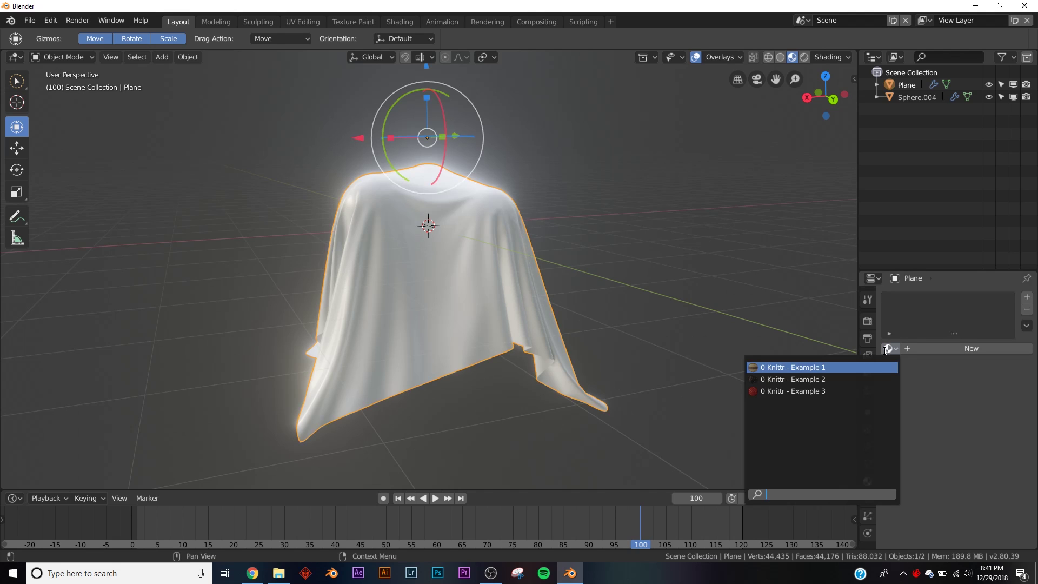
left_click(784, 392)
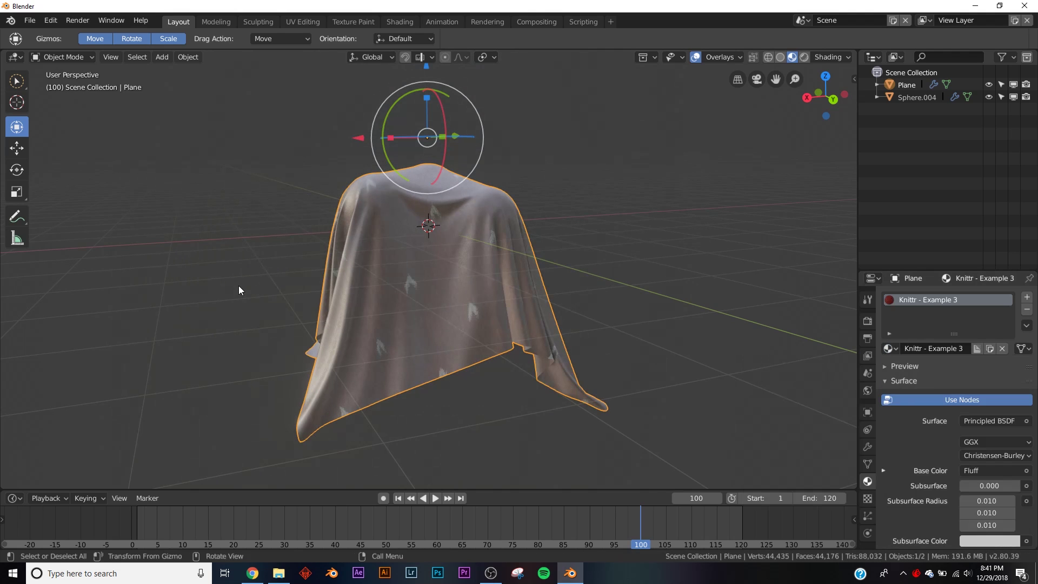
middle_click_drag(280, 284, 380, 251)
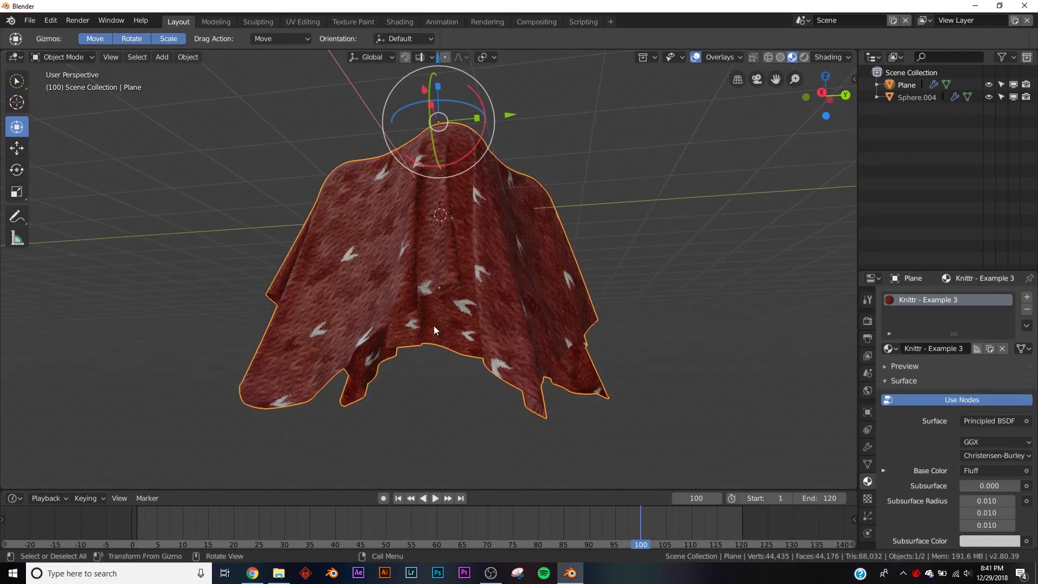
middle_click_drag(434, 325, 498, 55)
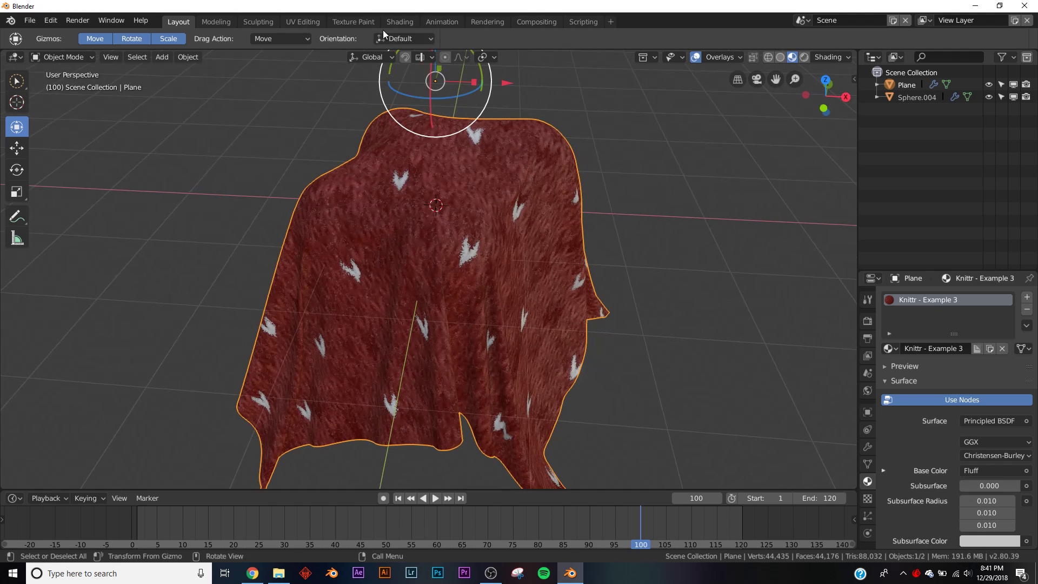
Step: Switch to the Shading workspace, show the cloth with its material in the viewport, and hide the overlays
left_click(399, 22)
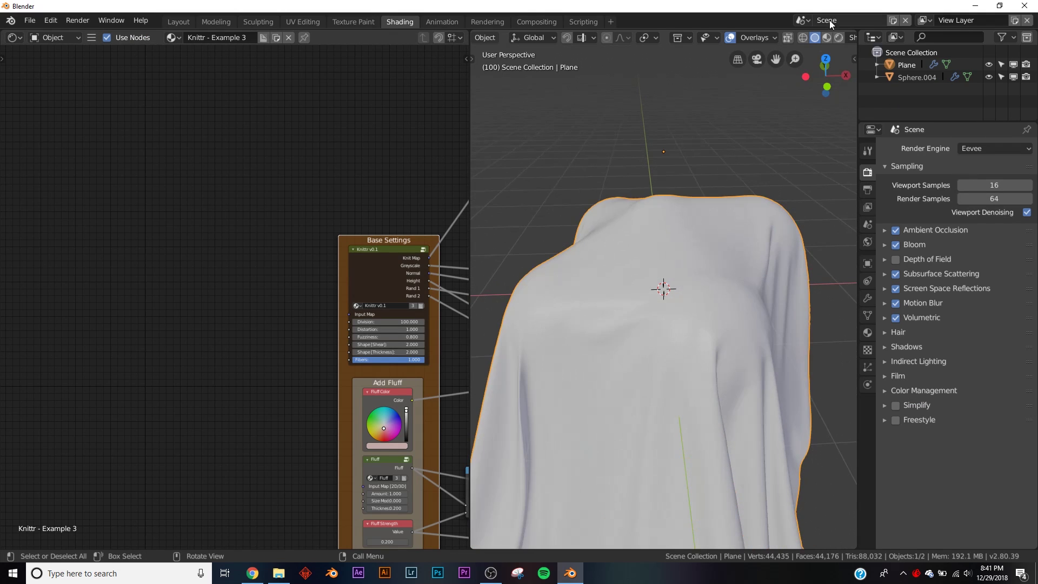
left_click(827, 37)
middle_click_drag(671, 254, 709, 230)
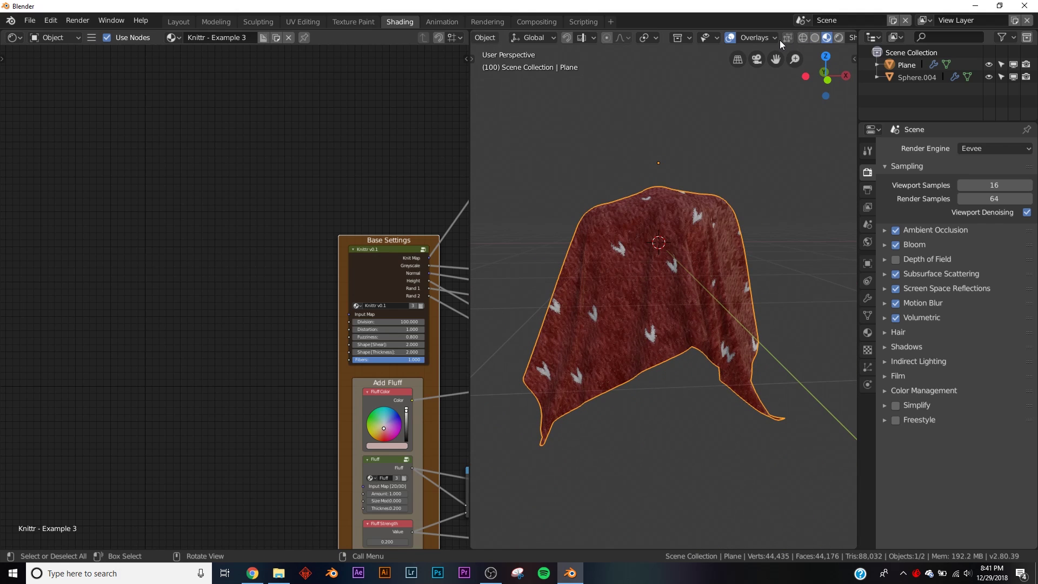
left_click(732, 38)
scroll(674, 301, "up", 5)
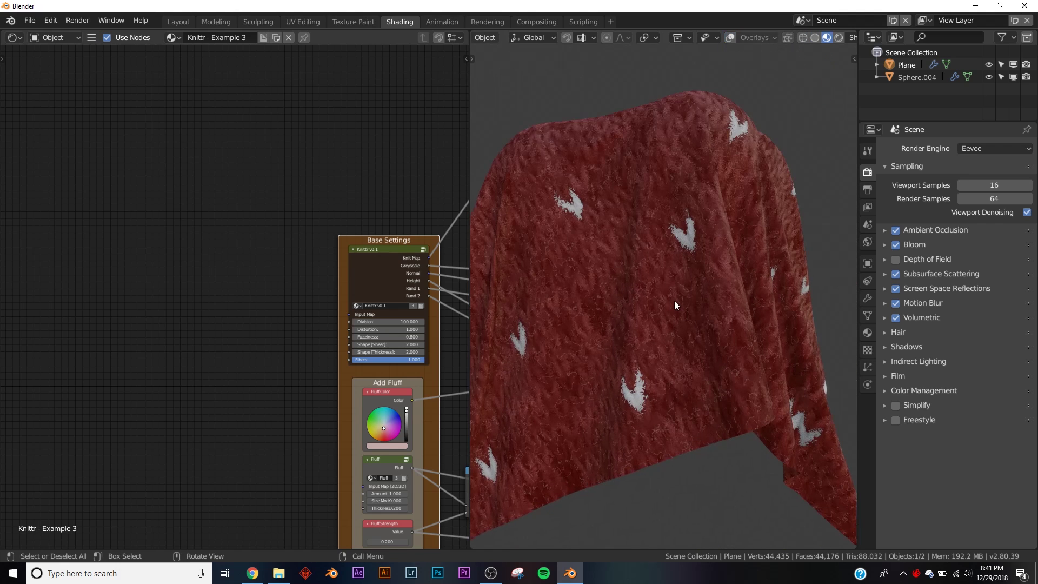
Step: Raise the Division of the Knittr v0.1 node to 224.6 and check the finer knit on the cloth
scroll(225, 251, "up", 6)
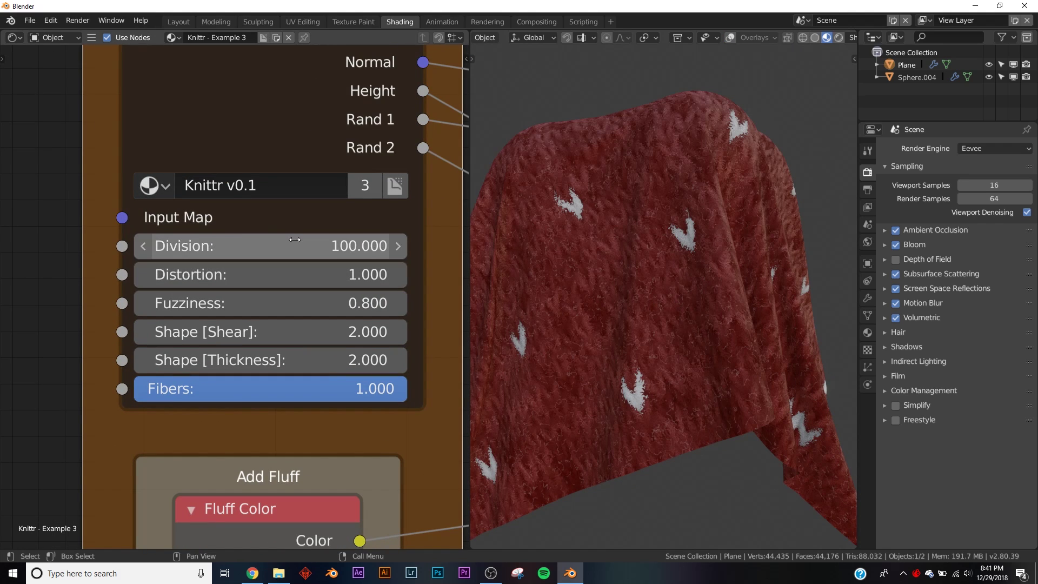
left_click_drag(293, 246, 391, 246)
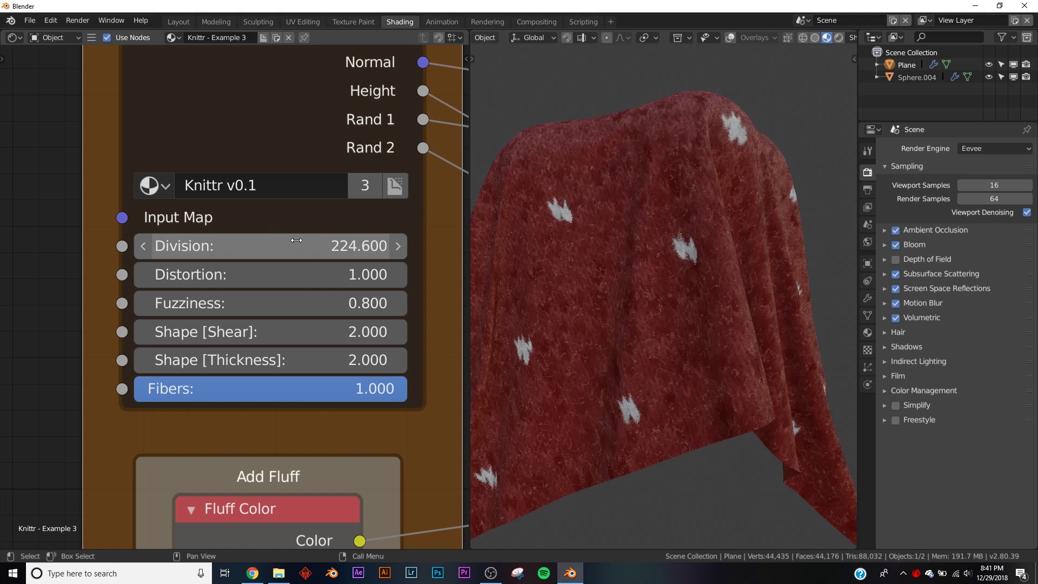
middle_click_drag(628, 302, 747, 307)
mouse_move(658, 325)
middle_mouse_down()
mouse_move(761, 309)
mouse_move(679, 341)
mouse_move(706, 362)
mouse_move(639, 322)
mouse_move(650, 309)
middle_mouse_up()
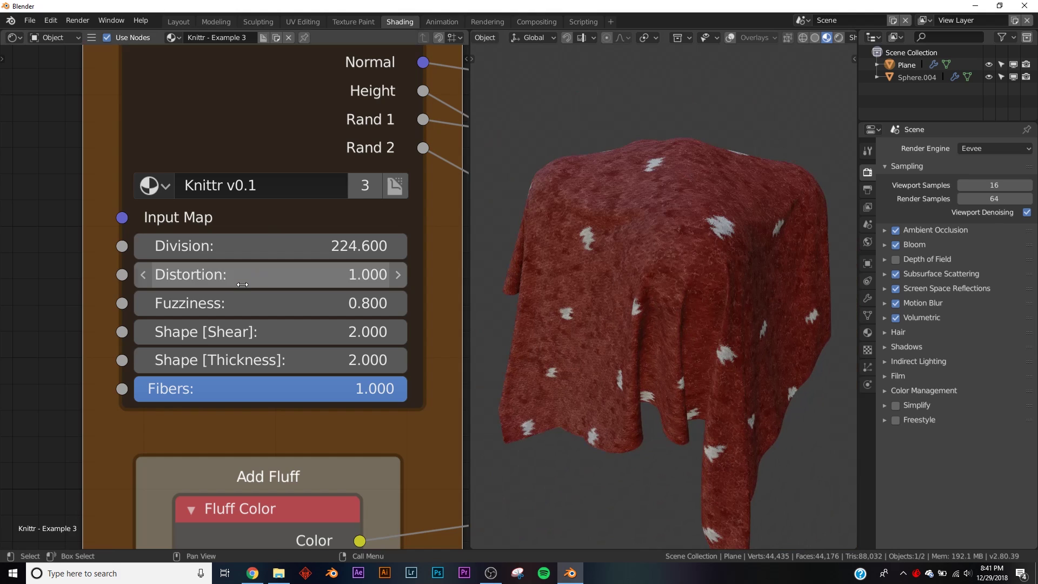
Step: Lower the Fuzziness of the Knittr v0.1 node to 0.2 while comparing the knit up close
left_click_drag(368, 303, 381, 303)
scroll(609, 292, "up", 5)
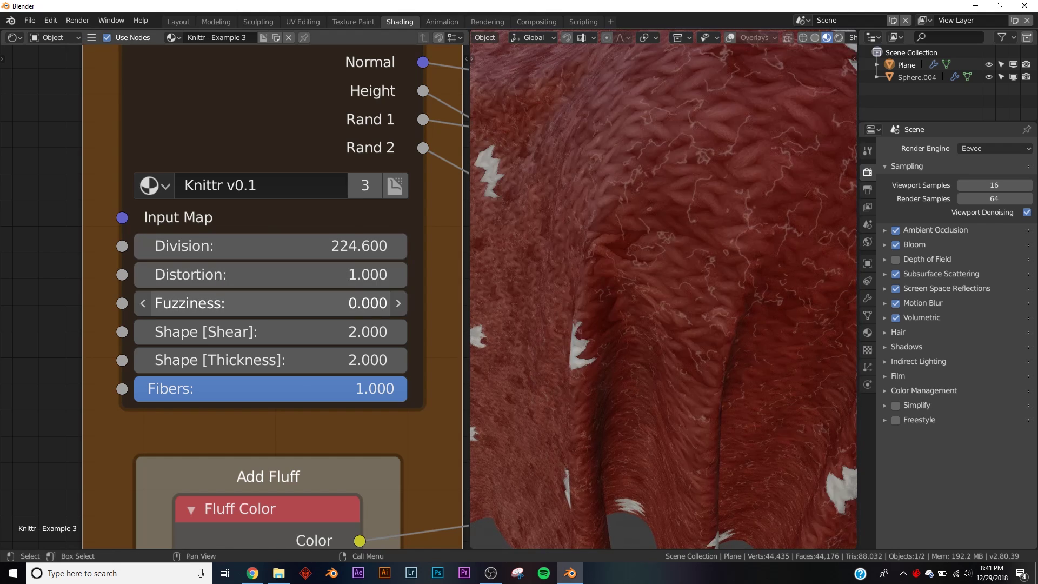
mouse_move(270, 303)
left_mouse_down()
mouse_move(319, 303)
mouse_move(260, 303)
left_mouse_up()
scroll(595, 317, "down", 5)
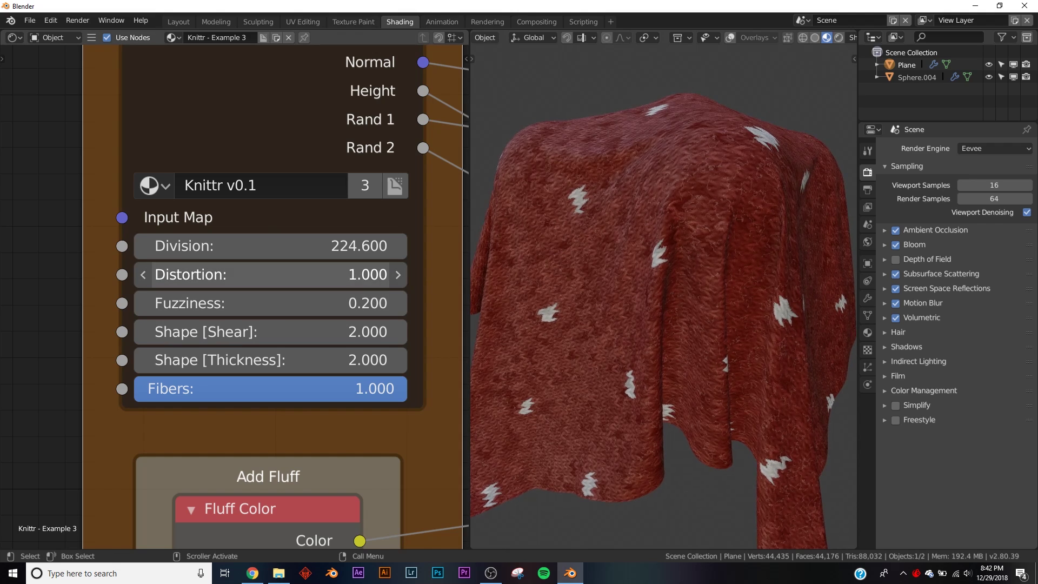
Step: Try out the Knittr node's Distortion and a Shape [Shear] of 27.1, and undo the shear change
left_click_drag(226, 275, 253, 275)
left_click_drag(225, 331, 407, 332)
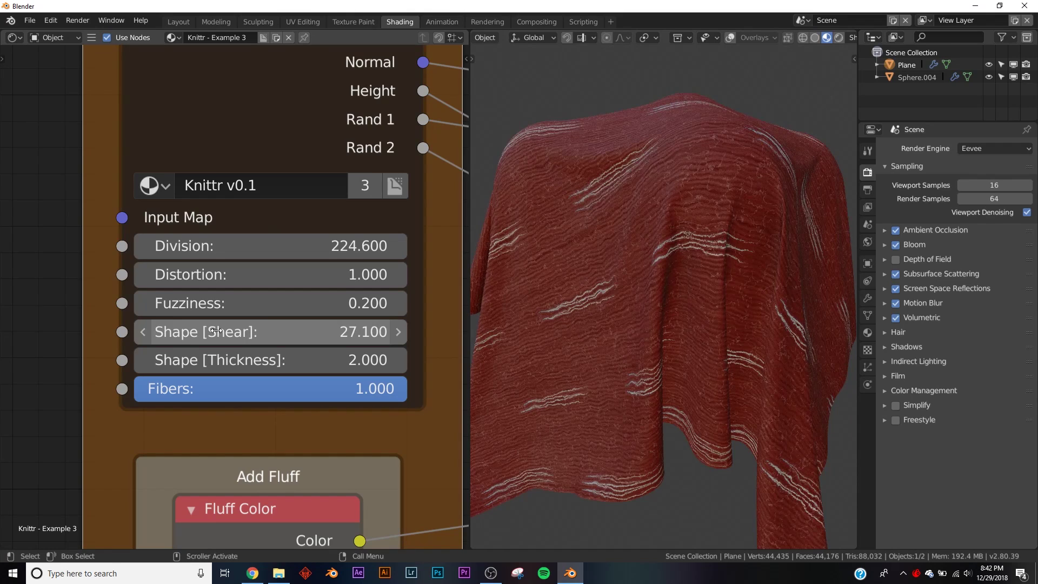
key("ctrl+z")
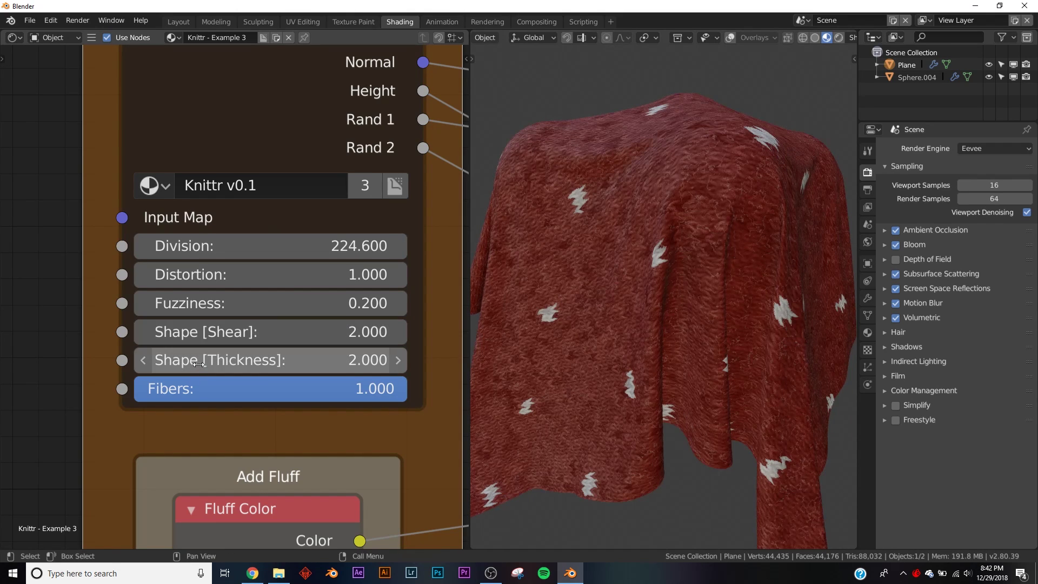
Step: Try a Shape [Thickness] of 6.7 on the Knittr node, undo it, and test the Fibers value
left_click_drag(198, 363, 139, 364)
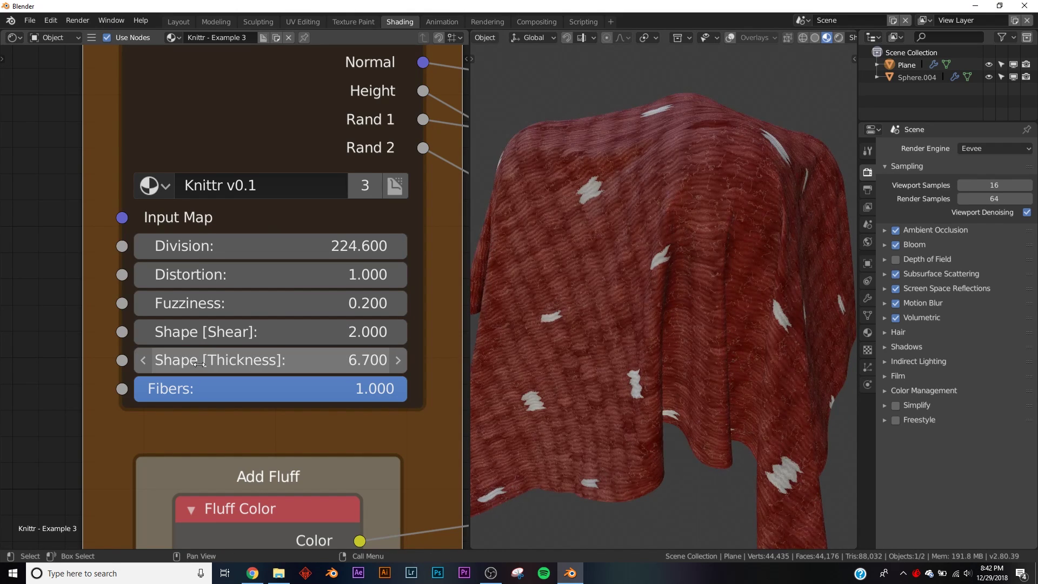
key("ctrl+z")
key("ctrl+z")
mouse_move(215, 390)
left_mouse_down()
mouse_move(19, 390)
mouse_move(215, 390)
left_mouse_up()
Step: Raise the Fluff Color node's brightness to maximum and change its colour to a light violet-blue
scroll(383, 447, "down", 6)
middle_click_drag(355, 445, 328, 226)
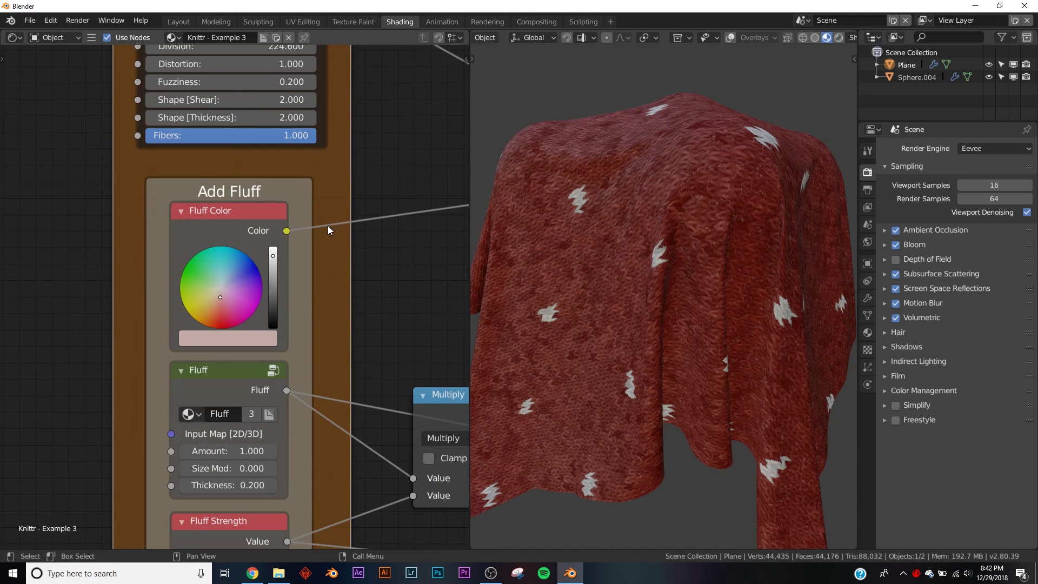
mouse_move(273, 257)
left_mouse_down()
mouse_move(273, 327)
mouse_move(273, 247)
left_mouse_up()
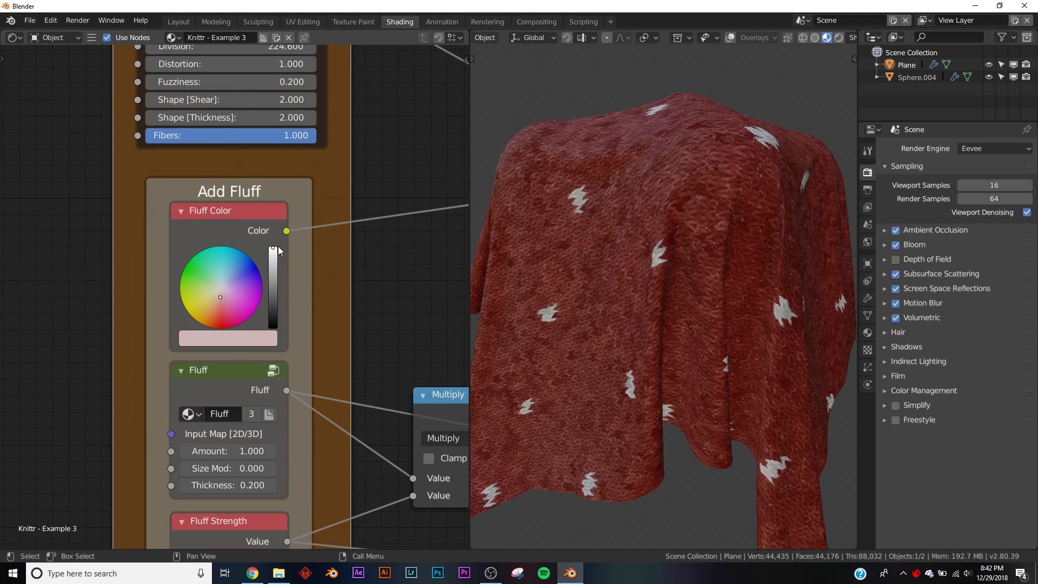
scroll(634, 216, "up", 5)
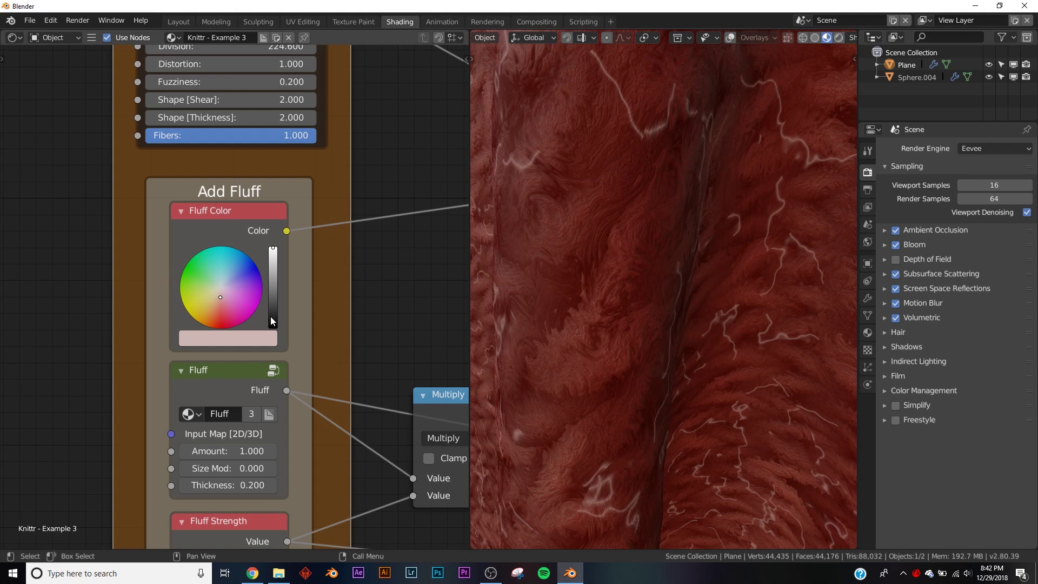
mouse_move(267, 252)
left_mouse_down()
mouse_move(262, 303)
mouse_move(264, 261)
left_mouse_up()
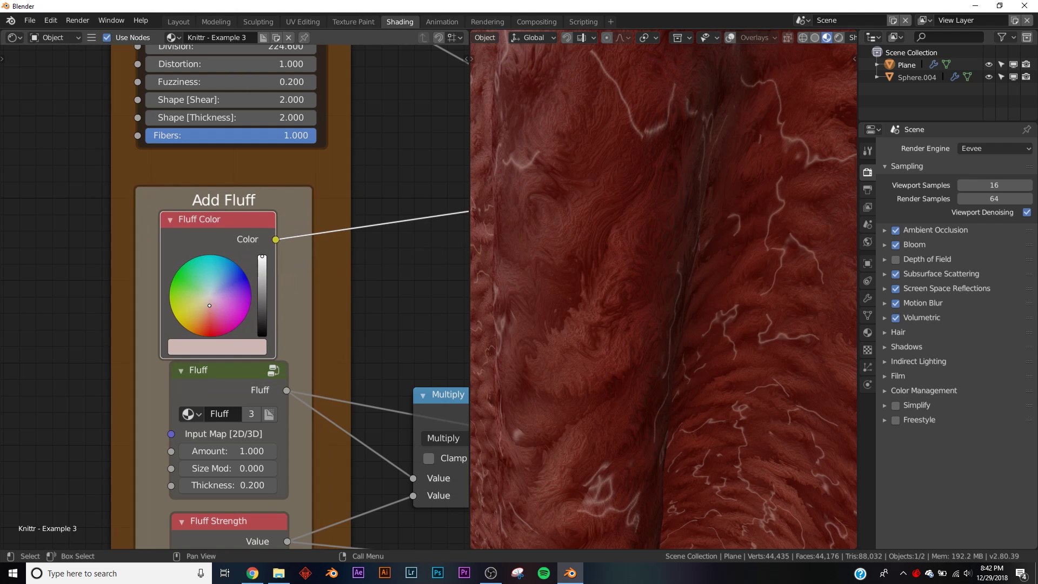
mouse_move(209, 306)
left_mouse_down()
mouse_move(195, 277)
mouse_move(228, 282)
left_mouse_up()
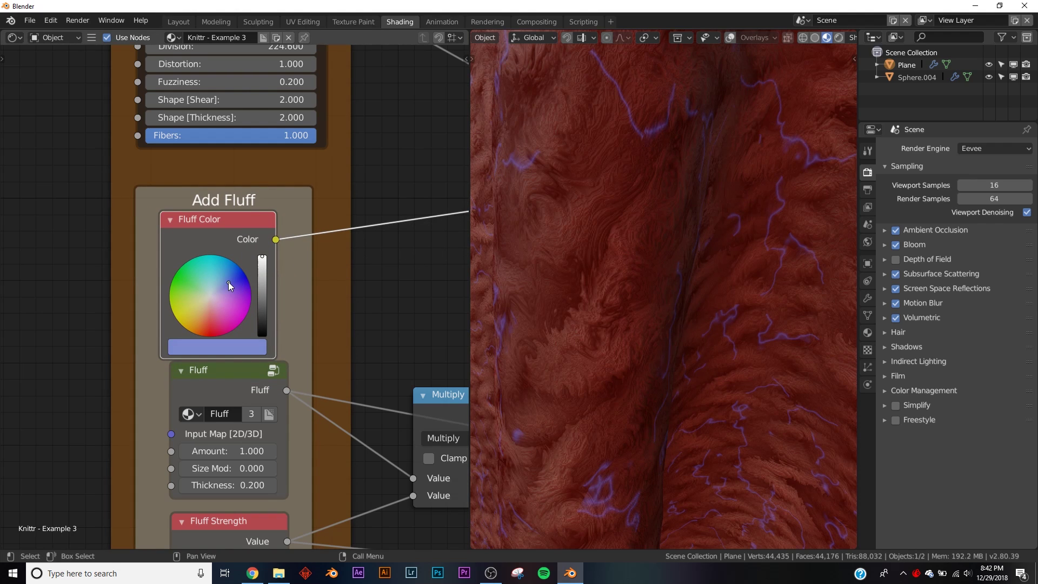
Step: Undo the last change to the Fluff Color node
key("ctrl+z")
scroll(308, 368, "down", 5)
middle_click_drag(438, 211, 246, 245)
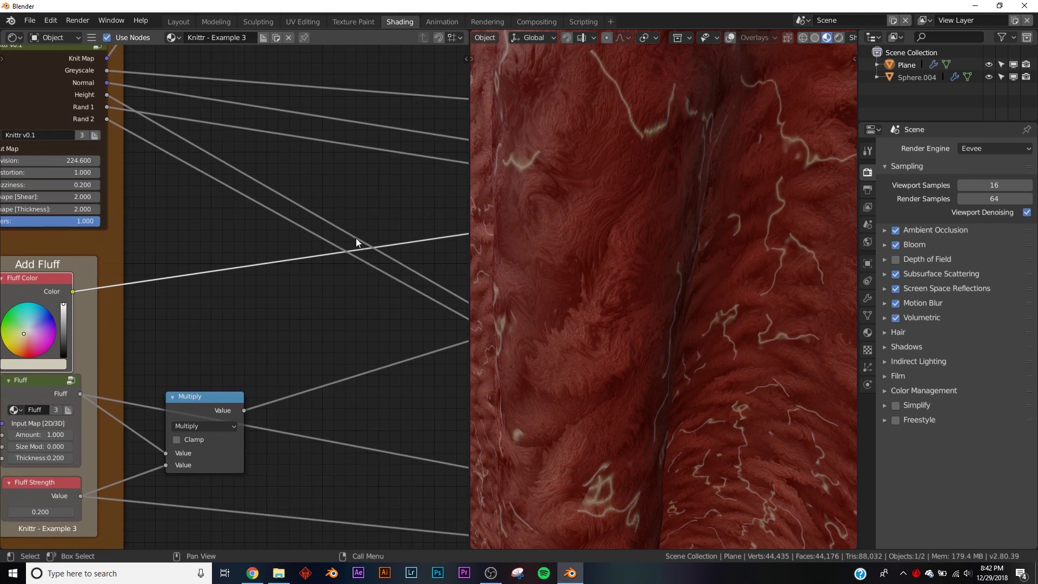
Step: Set Color1 of the Mix node in the pattern frame to a muted plum, R 0.105, G 0.032, B 0.067
scroll(356, 238, "down", 5)
middle_click_drag(342, 264, 255, 335)
middle_click_drag(331, 192, 228, 397)
scroll(229, 394, "up", 10)
middle_click_drag(351, 369, 84, 301)
scroll(619, 319, "down", 6)
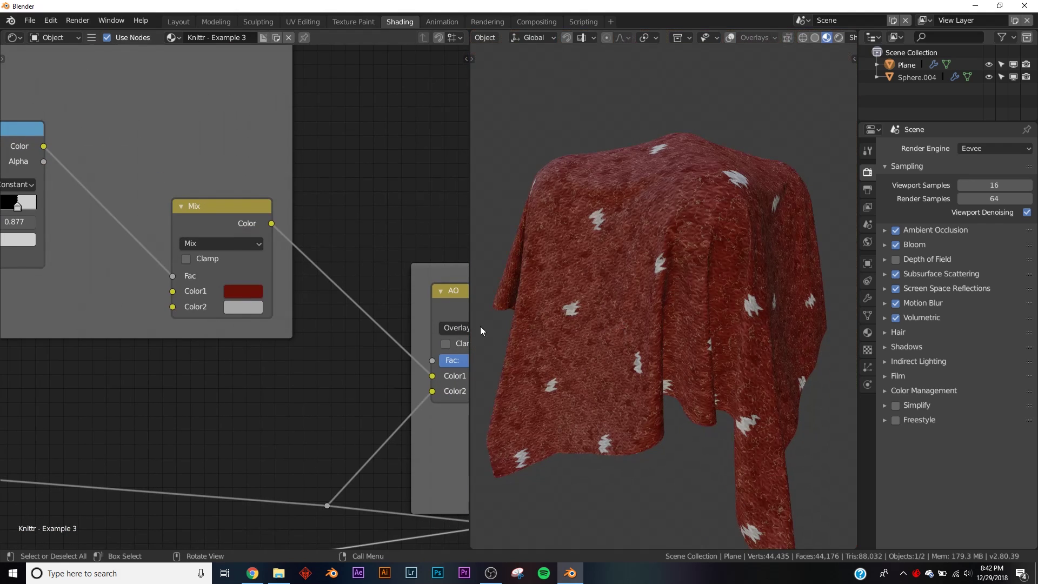
left_click(246, 292)
left_click(249, 157)
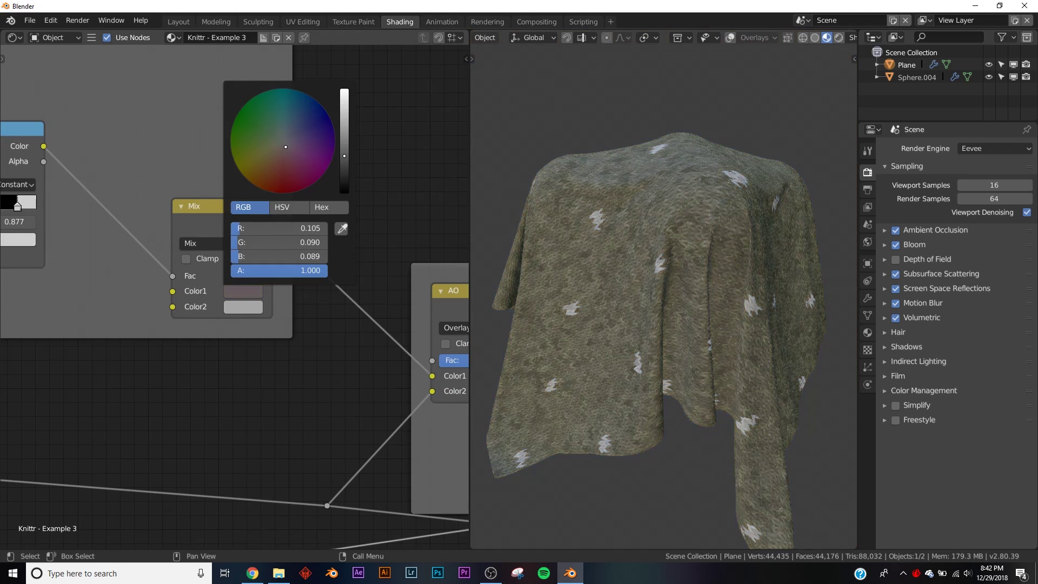
left_click_drag(286, 147, 299, 159)
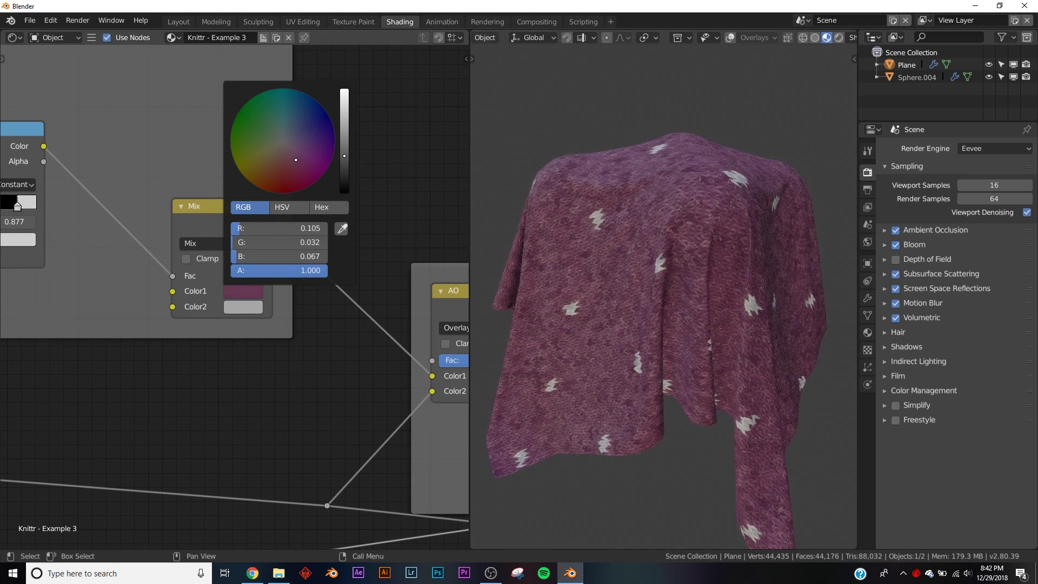
Step: Change Color2 of the pattern frame's Mix node to a light violet
left_click(244, 307)
left_click(265, 169)
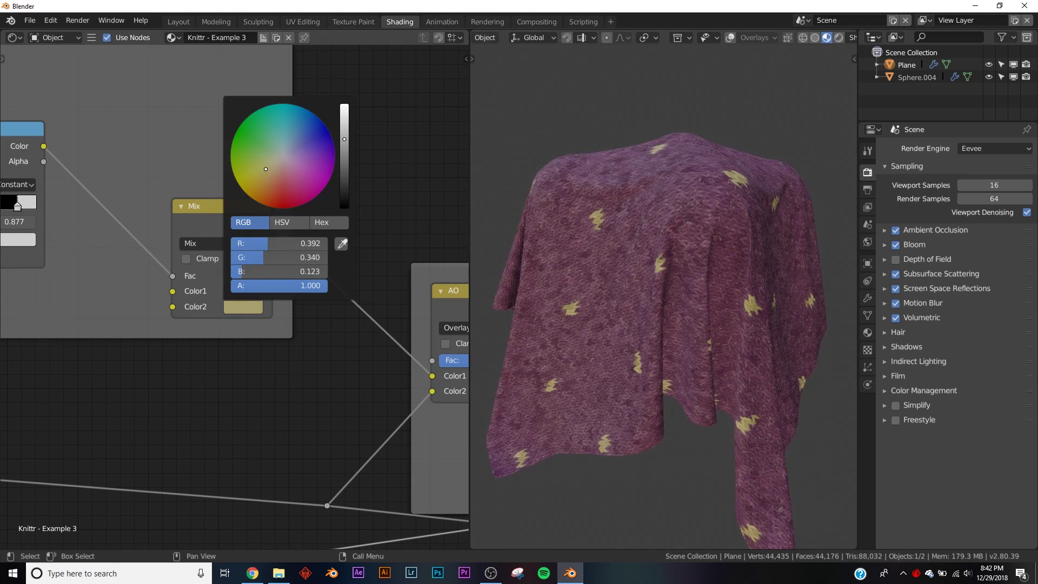
left_click_drag(256, 171, 255, 140)
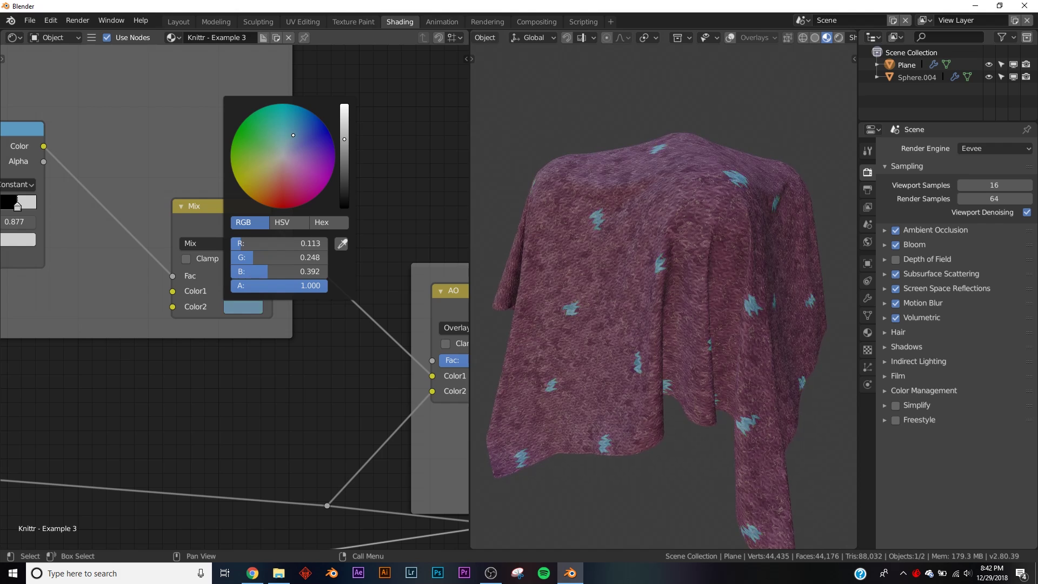
Step: Try the pattern ColorRamp's light stop at position 0.542 and return it to 0.877
middle_click_drag(88, 357, 322, 343)
mouse_move(255, 199)
middle_mouse_down()
mouse_move(232, 199)
mouse_move(265, 200)
middle_mouse_up()
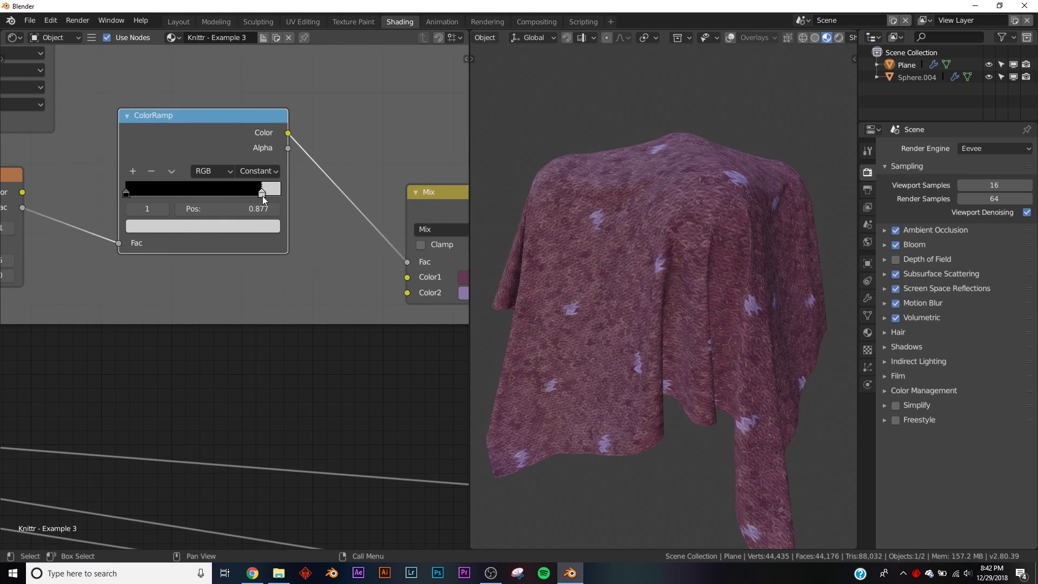
left_click_drag(265, 200, 210, 197)
middle_click_drag(775, 323, 793, 368)
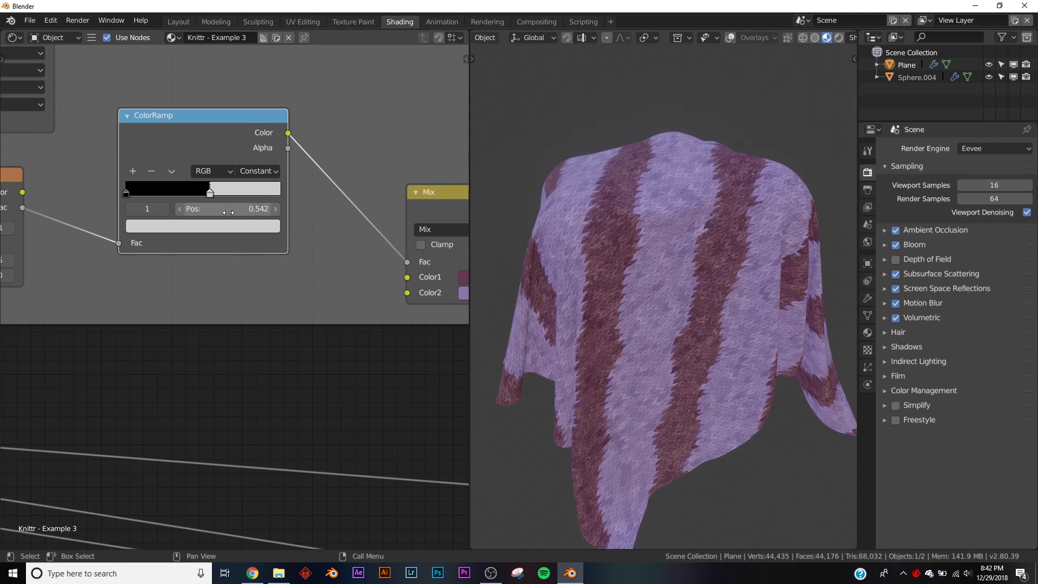
left_click_drag(210, 192, 260, 195)
Step: In the Compose Color frame, set the AO node's Fac to 0.392 and the Random node's Fac to 0.835
scroll(119, 333, "down", 2)
middle_click_drag(280, 334, 151, 315)
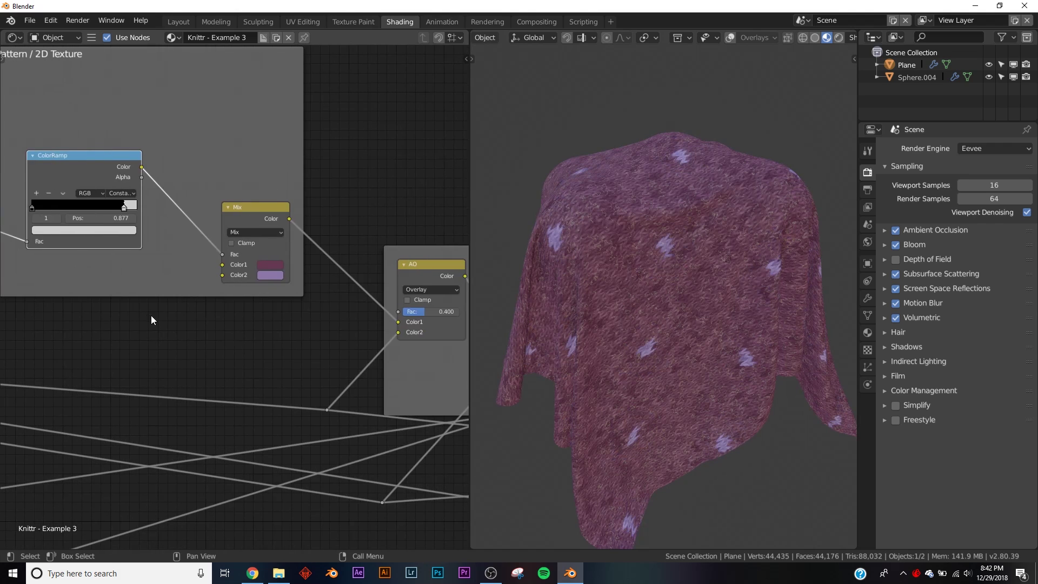
middle_click_drag(355, 333, 338, 355)
scroll(190, 336, "down", 1)
middle_click_drag(166, 335, 103, 292)
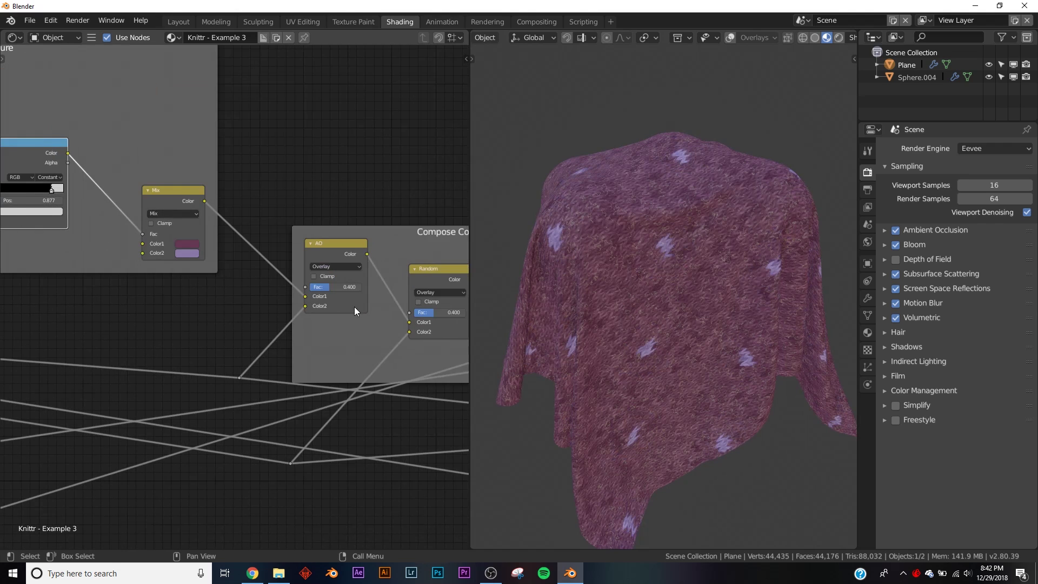
scroll(354, 311, "up", 3)
middle_click_drag(419, 328, 111, 314)
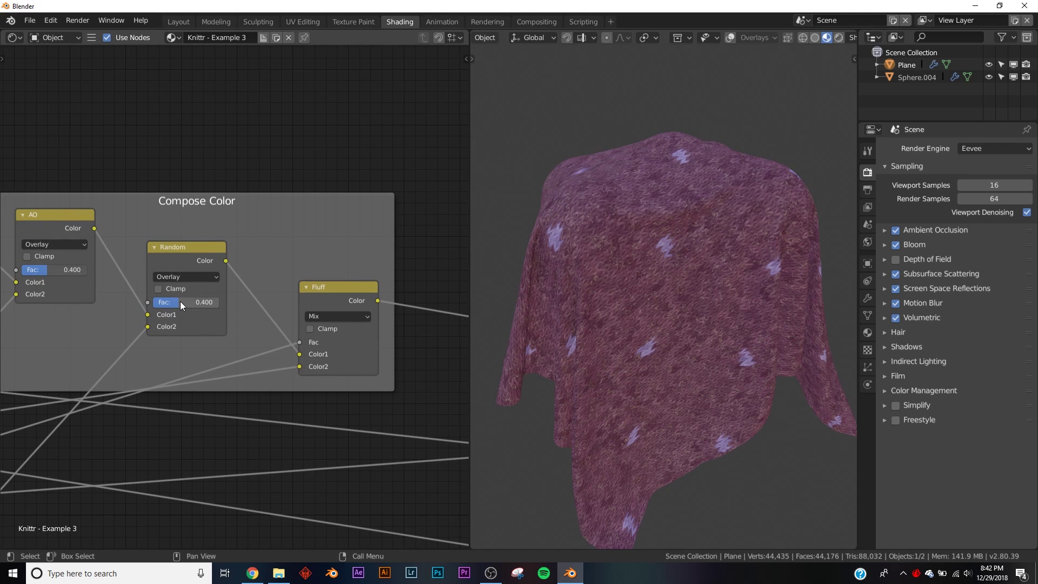
left_click_drag(182, 306, 227, 305)
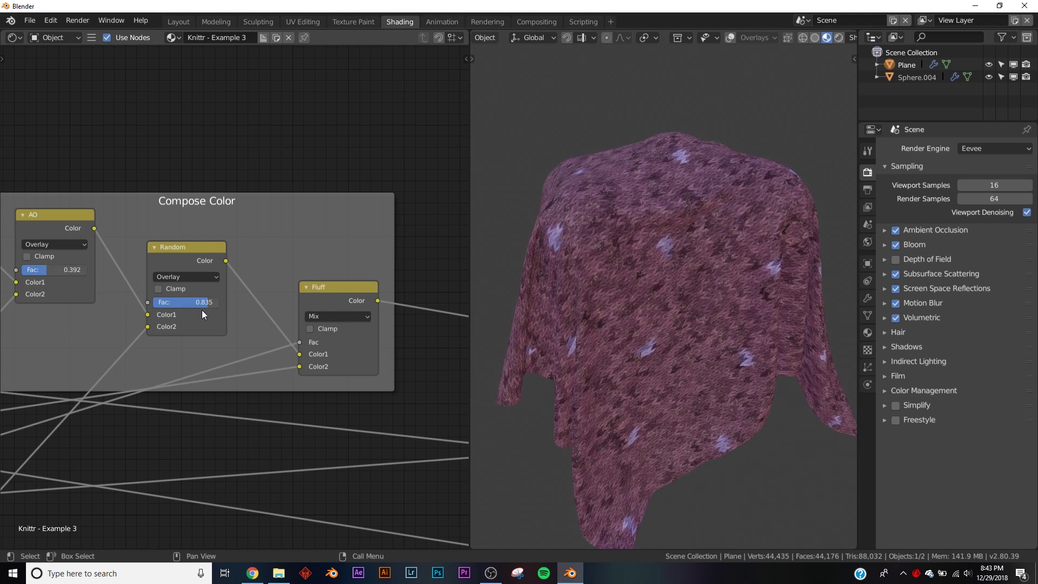
middle_click_drag(641, 277, 741, 242)
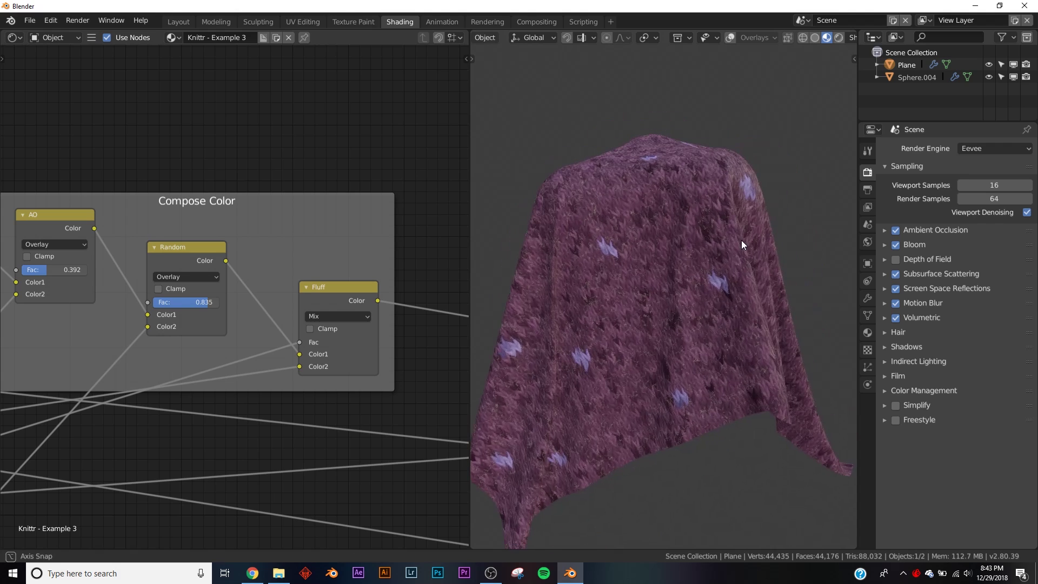
Step: Switch the draped plane's material to Knittr - Example 1
left_click(867, 332)
left_click(890, 200)
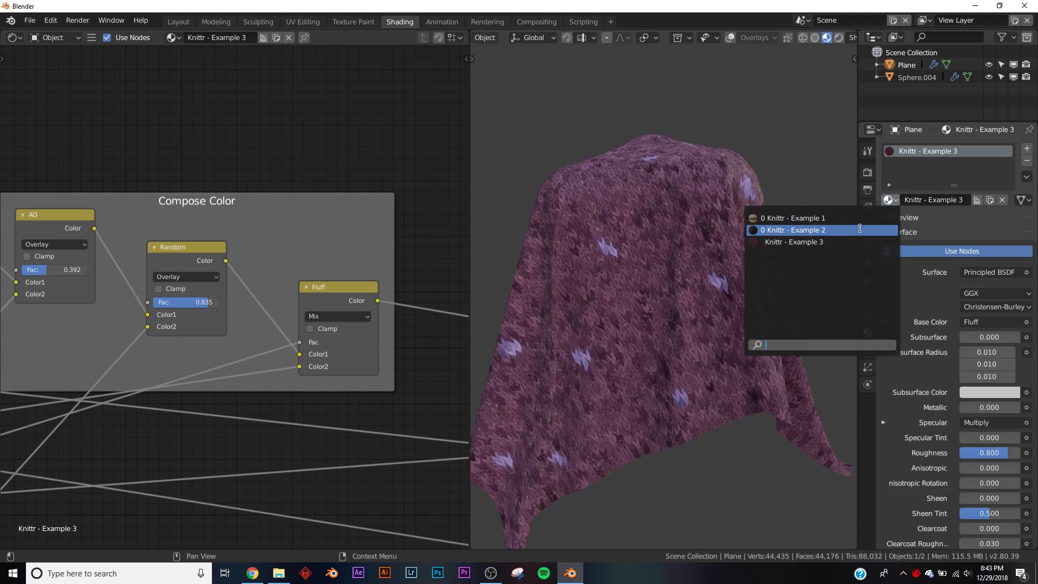
left_click(789, 217)
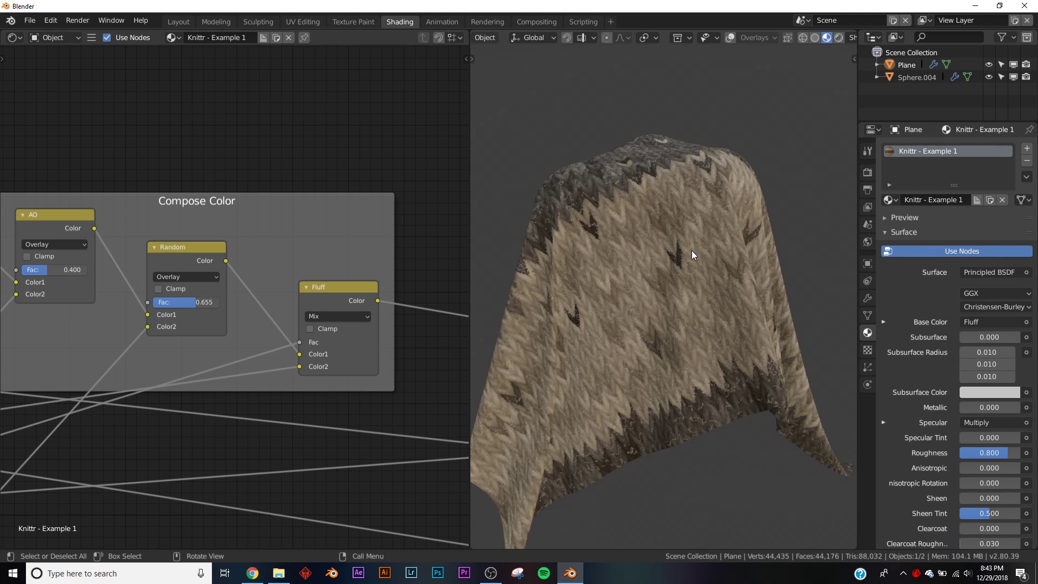
middle_click_drag(692, 251, 787, 268)
Step: Raise the Division of the Knittr v0.1 node in Base Settings to 172.2
scroll(786, 268, "down", 1)
scroll(285, 356, "down", 2)
middle_click_drag(233, 330, 373, 318)
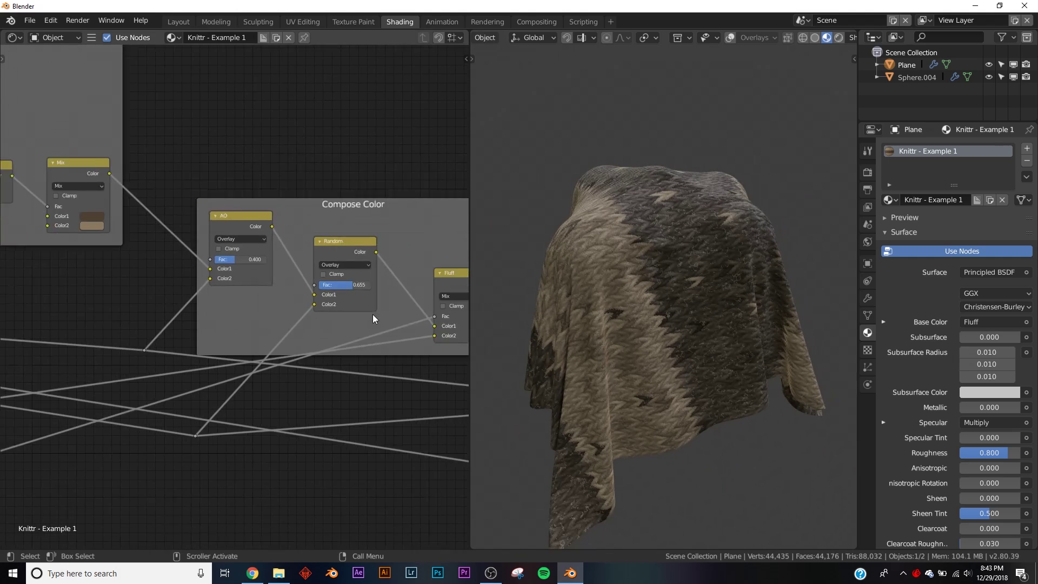
scroll(373, 318, "down", 3)
middle_click_drag(163, 325, 465, 323)
middle_click_drag(108, 327, 271, 307)
scroll(165, 436, "down", 3)
middle_click_drag(211, 437, 287, 299)
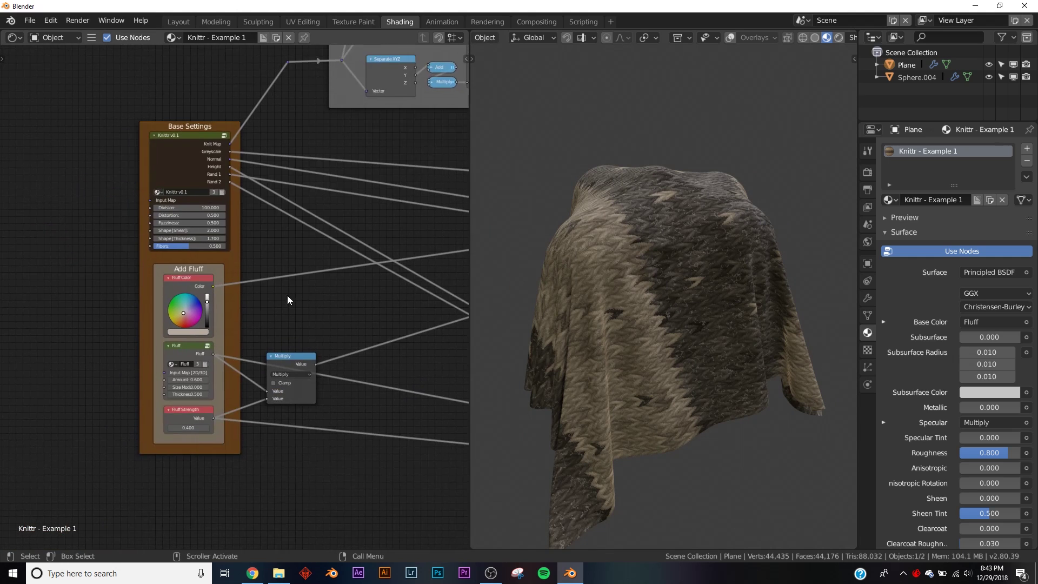
scroll(279, 238, "up", 9)
middle_click_drag(270, 177, 291, 279)
left_click_drag(179, 232, 288, 232)
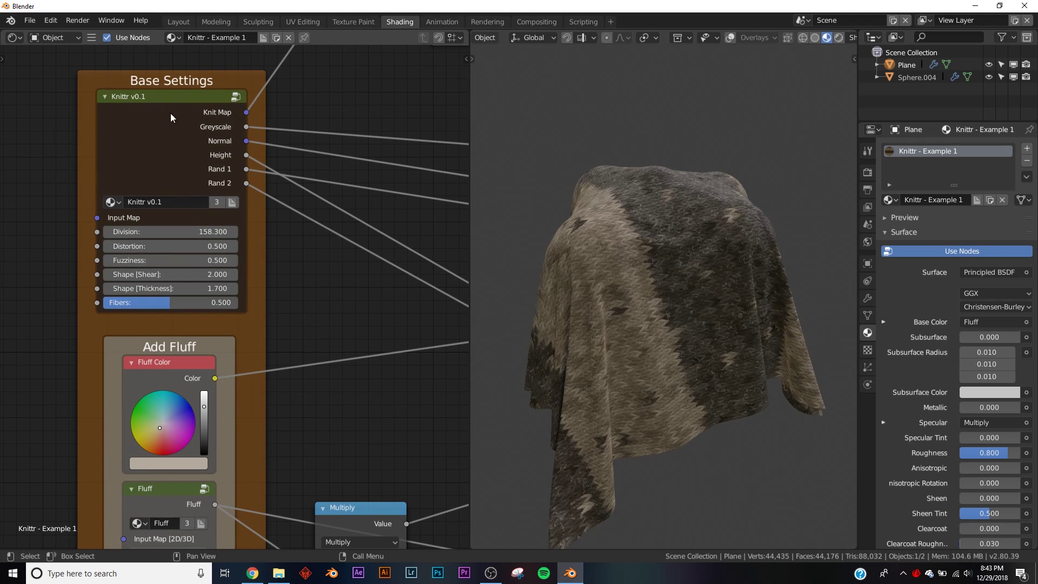
left_click_drag(288, 231, 314, 231)
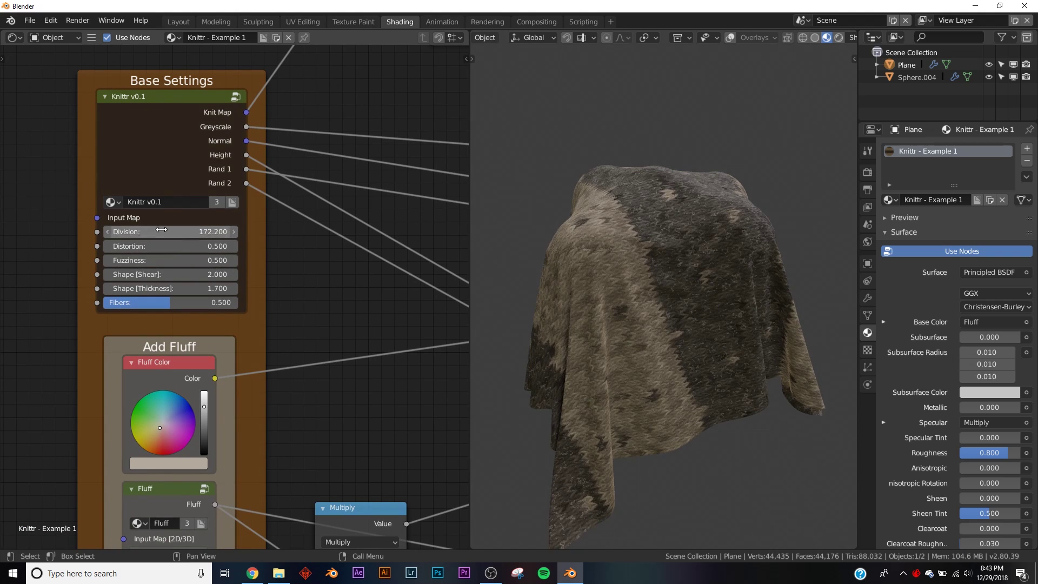
Step: Try shifting the light stop of the ColorRamp fed by the Magic Texture, and undo it
middle_click_drag(272, 357, 274, 242)
middle_click_drag(365, 221, 10, 331)
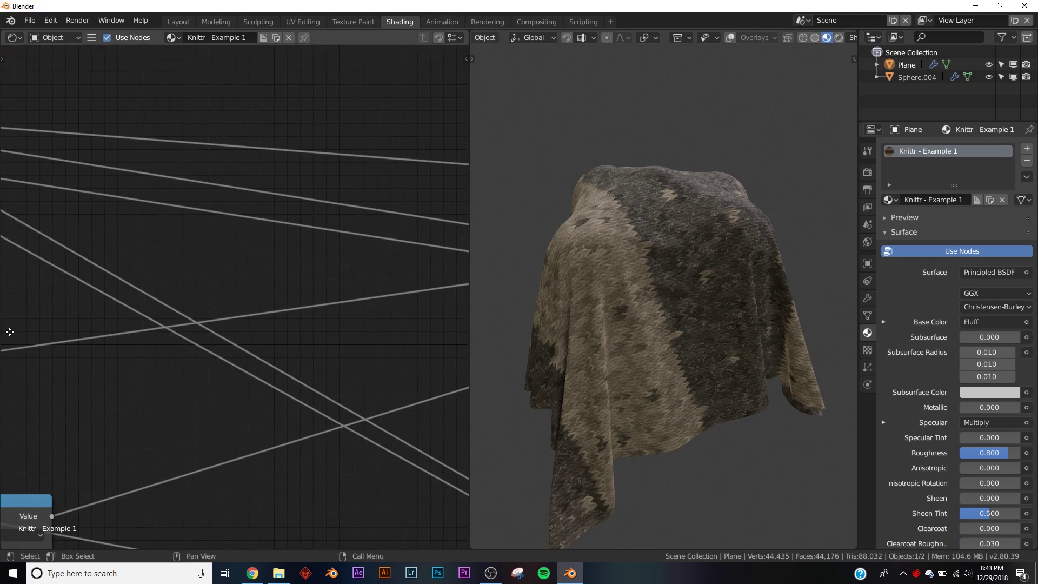
scroll(266, 275, "down", 6)
middle_click_drag(327, 139, 169, 322)
scroll(207, 268, "up", 4)
middle_click_drag(207, 267, 287, 354)
scroll(275, 261, "down", 1)
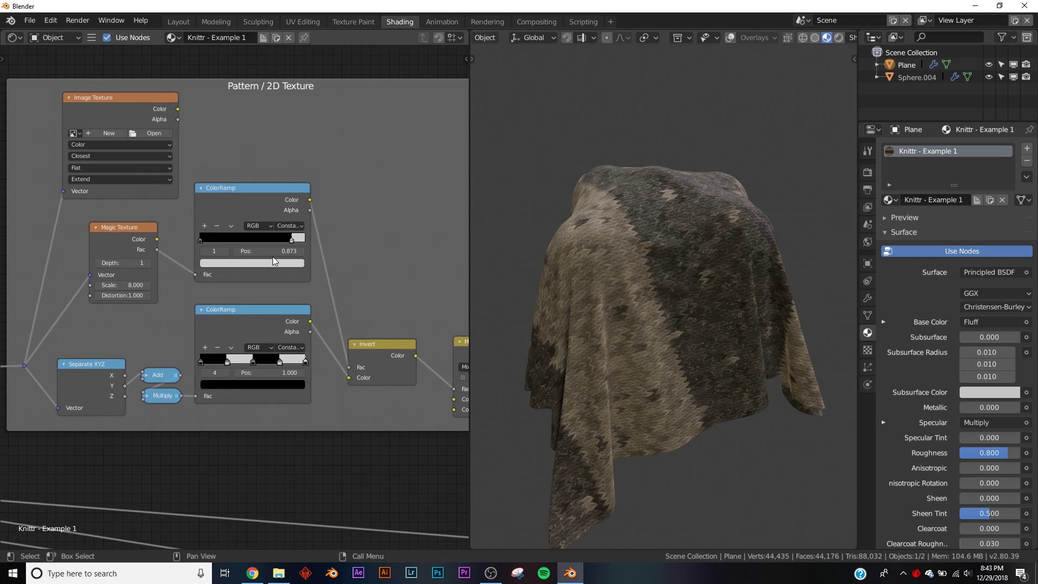
mouse_move(291, 244)
left_mouse_down()
mouse_move(258, 244)
mouse_move(274, 242)
left_mouse_up()
key("ctrl+z")
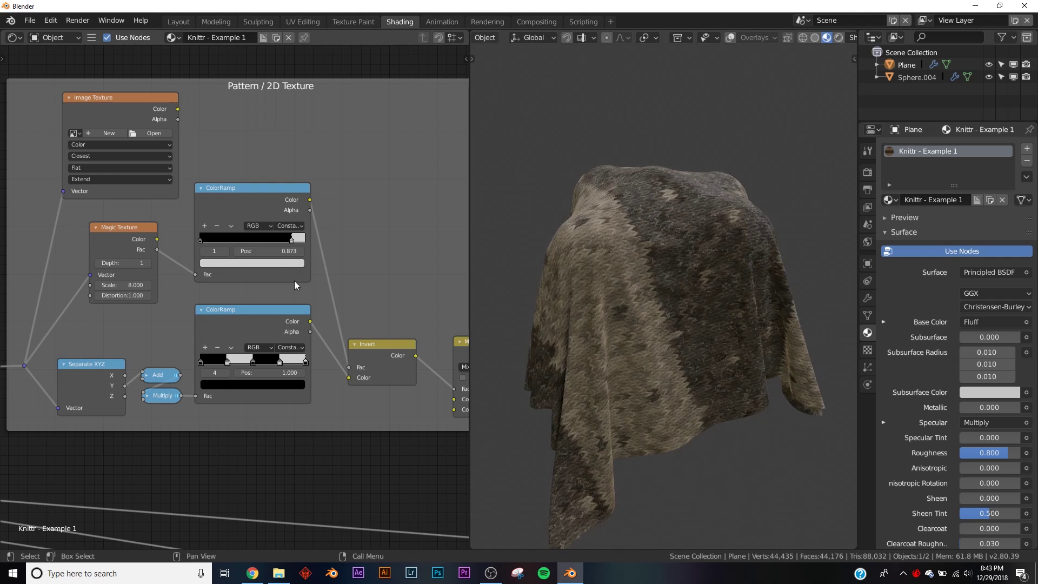
Step: Move stop 2 of the stripe ColorRamp fed by the Multiply node to position 0.638
scroll(294, 281, "up", 5)
mouse_move(268, 394)
left_mouse_down()
mouse_move(299, 393)
mouse_move(284, 393)
left_mouse_up()
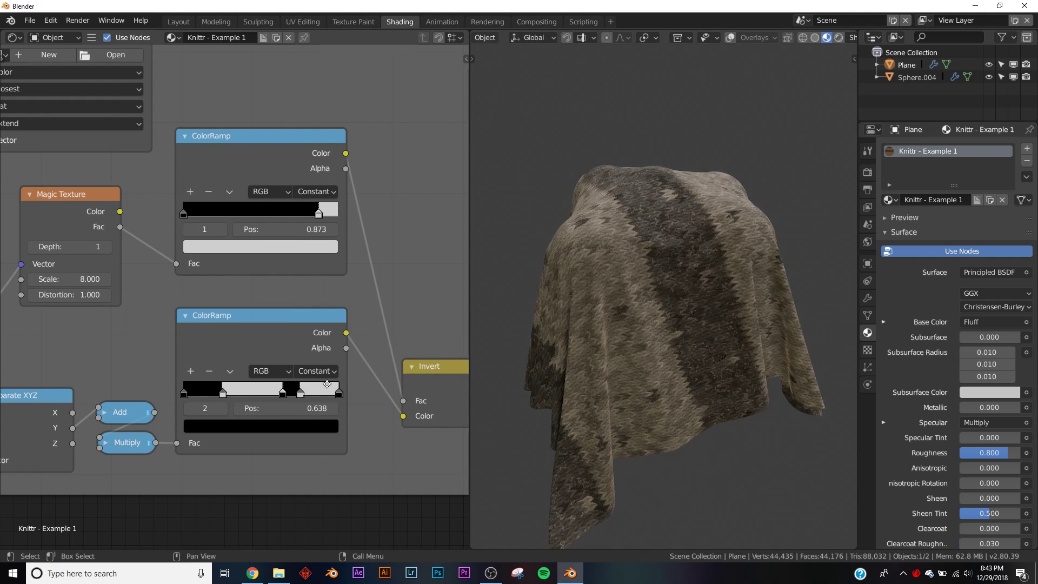
Step: Set Color1 of the Mix node after the Invert node to a dark purple, R 0.060, G 0.014, B 0.047
middle_click_drag(367, 400, 167, 373)
middle_click_drag(322, 385, 158, 361)
left_click(268, 396)
left_click_drag(296, 291, 316, 270)
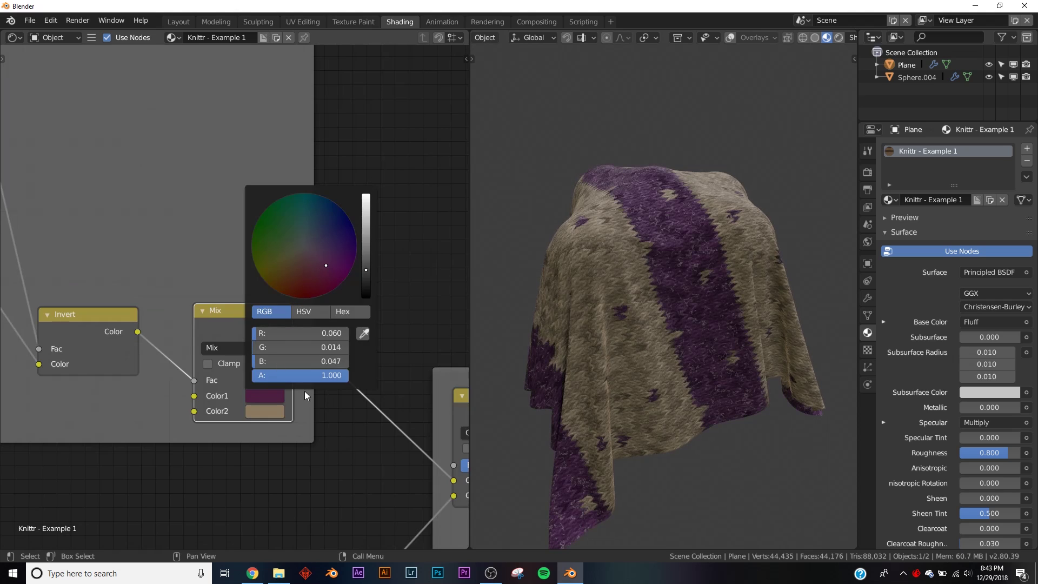
scroll(622, 221, "down", 4)
middle_click_drag(622, 262, 674, 280)
scroll(675, 280, "up", 6)
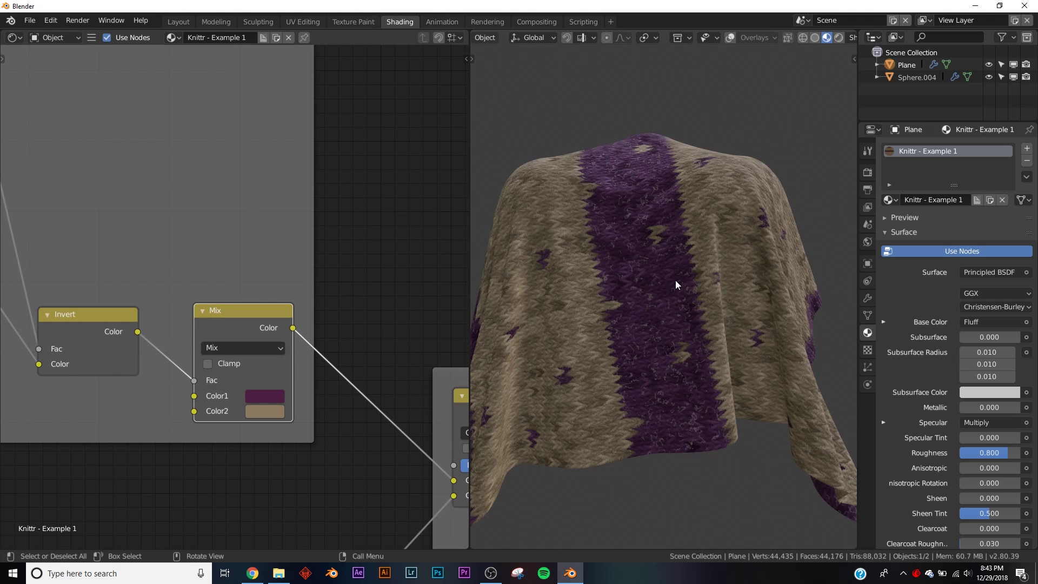
Step: Set the Fac of the AO overlay node in the Compose Color frame to 0.526
middle_click_drag(345, 372, 68, 203)
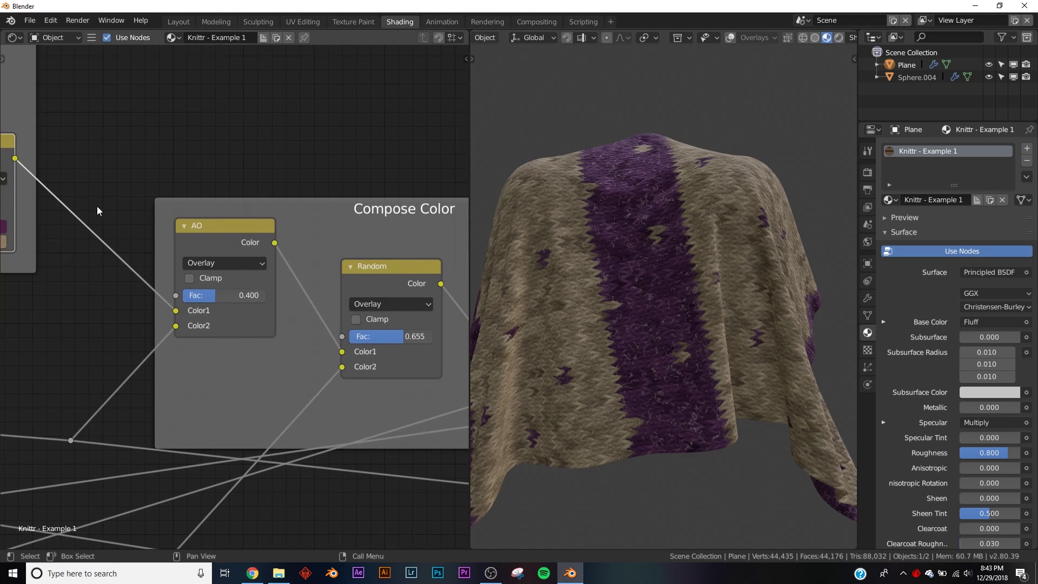
left_click_drag(259, 295, 226, 295)
middle_click_drag(734, 280, 695, 309)
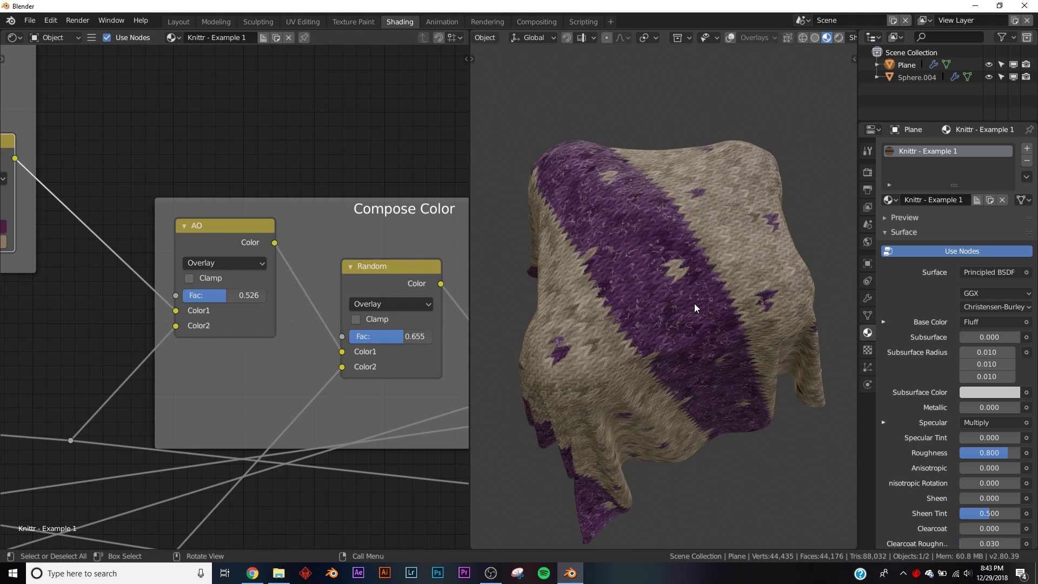
Step: Examine the recoloured cloth from several sides and the material's whole node tree, including its Base Settings
middle_click_drag(697, 303, 781, 281)
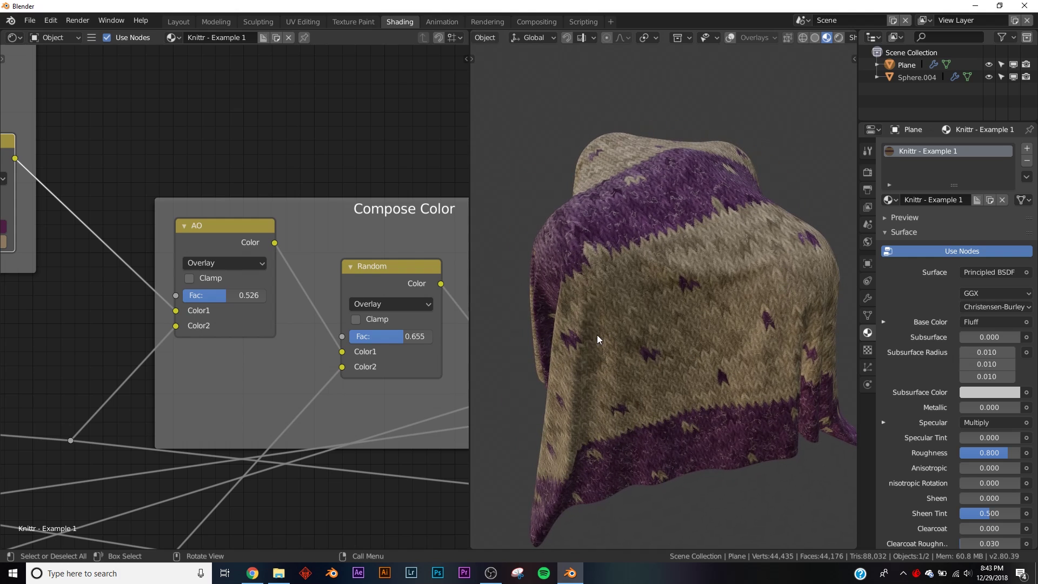
middle_click_drag(597, 336, 738, 402)
scroll(216, 375, "down", 6)
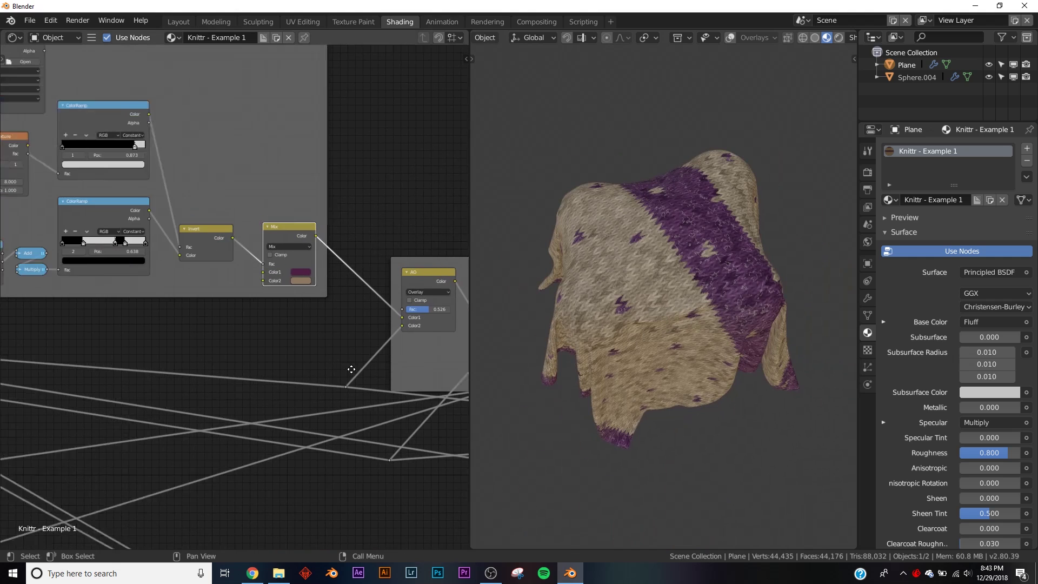
middle_click_drag(251, 334, 250, 336)
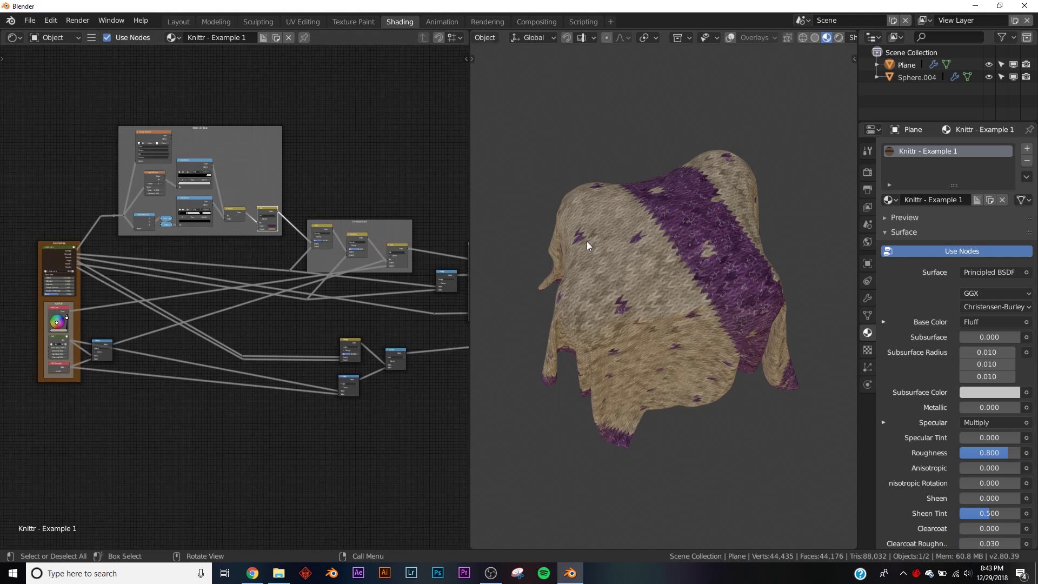
middle_click_drag(586, 241, 751, 319)
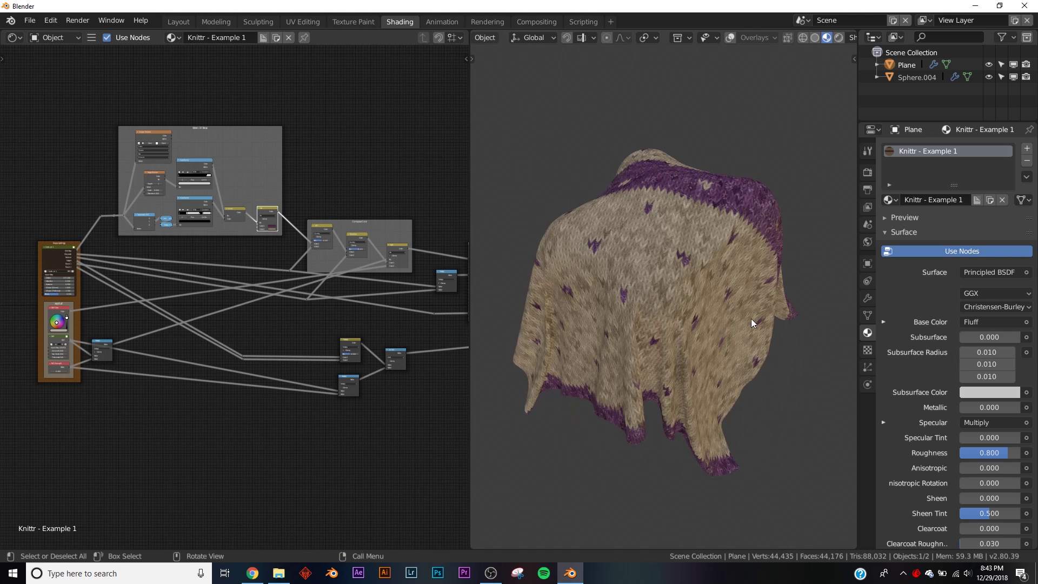
middle_click_drag(131, 358, 256, 331)
scroll(255, 331, "up", 12)
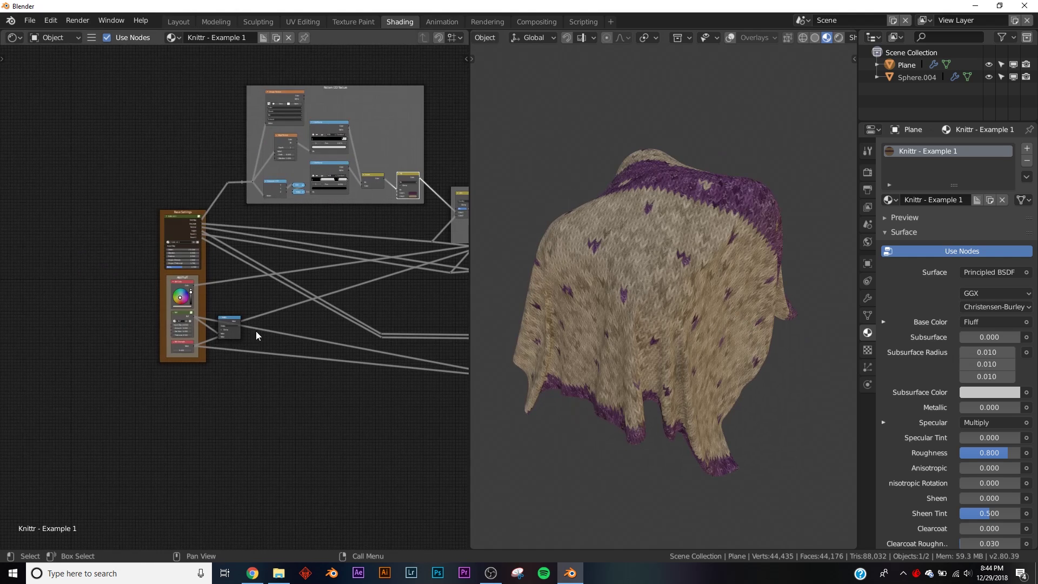
middle_click_drag(145, 216, 229, 273)
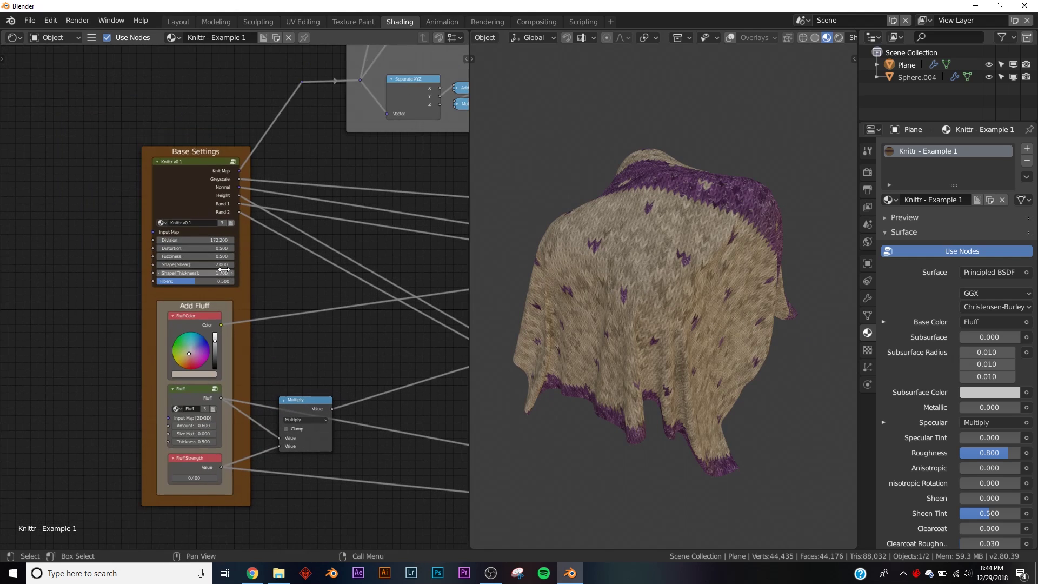